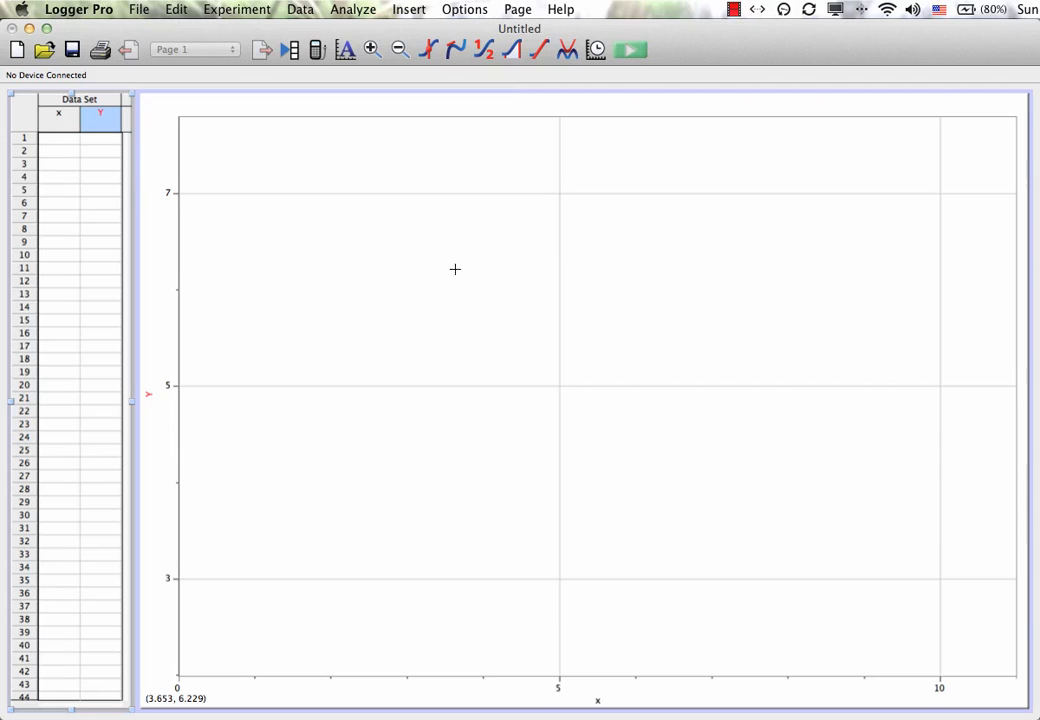
# Step: Define the x column with the name Length, short name L and units m
pyautogui.doubleClick(58, 118)
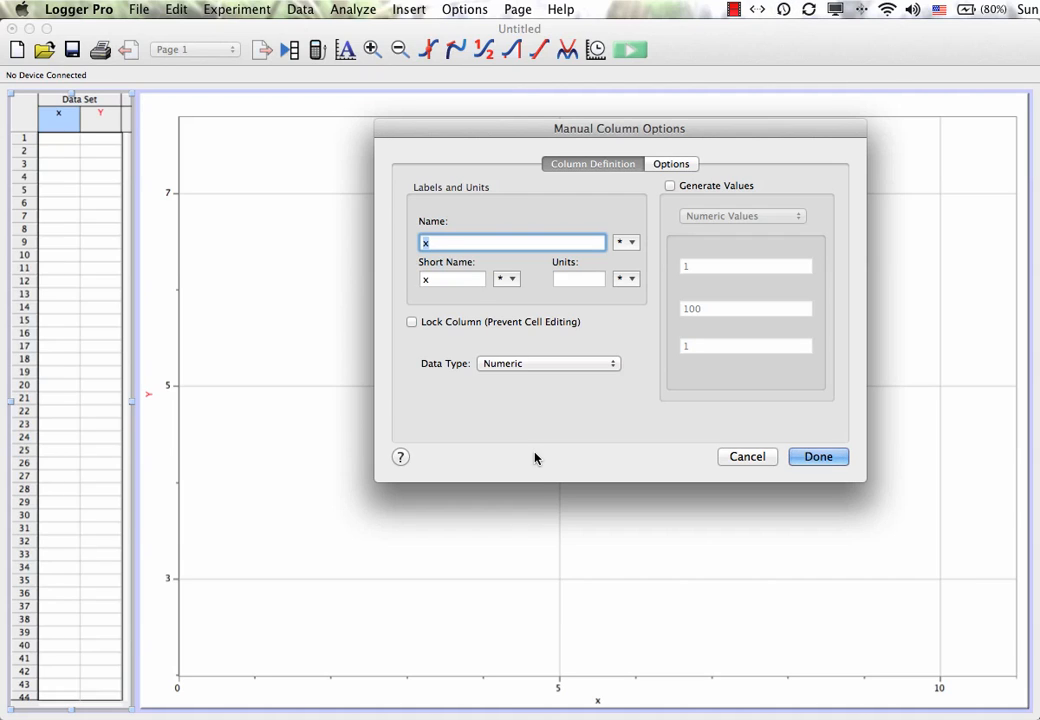
pyautogui.write('Length')
pyautogui.press('Tab')
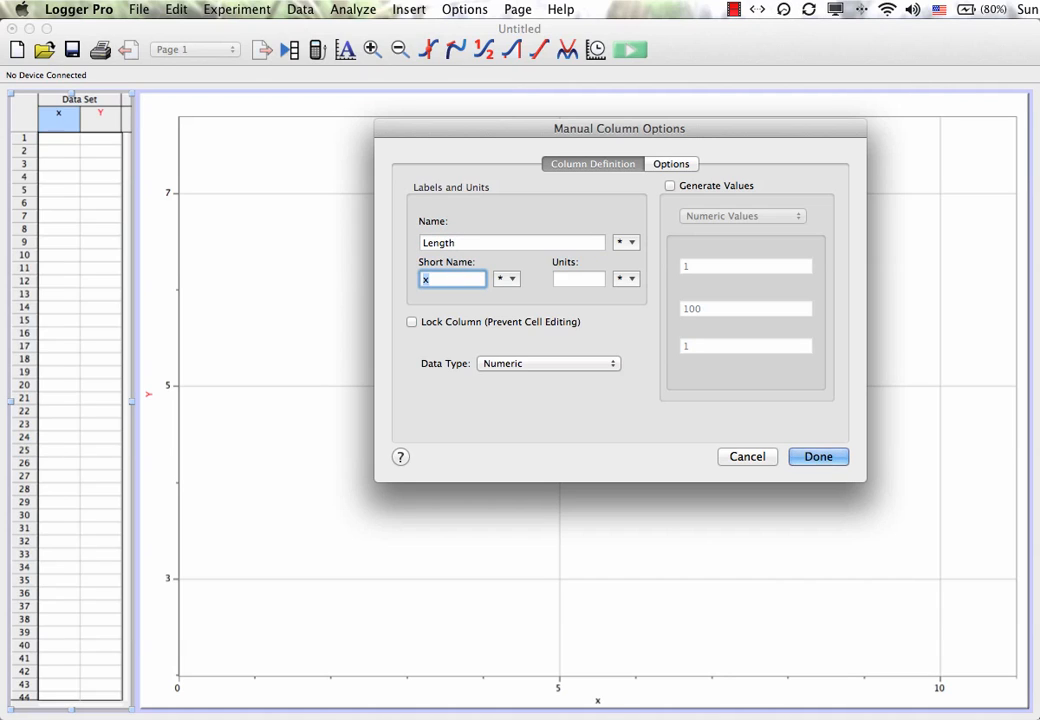
pyautogui.write('L')
pyautogui.press('Tab')
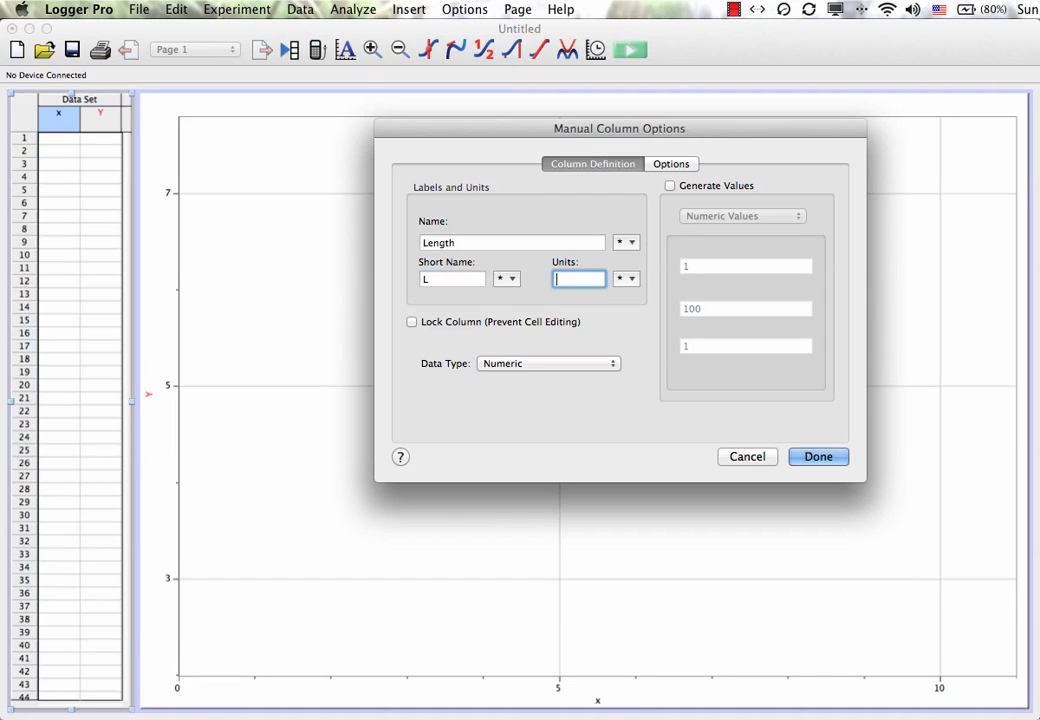
pyautogui.write('m')
pyautogui.click(838, 458)
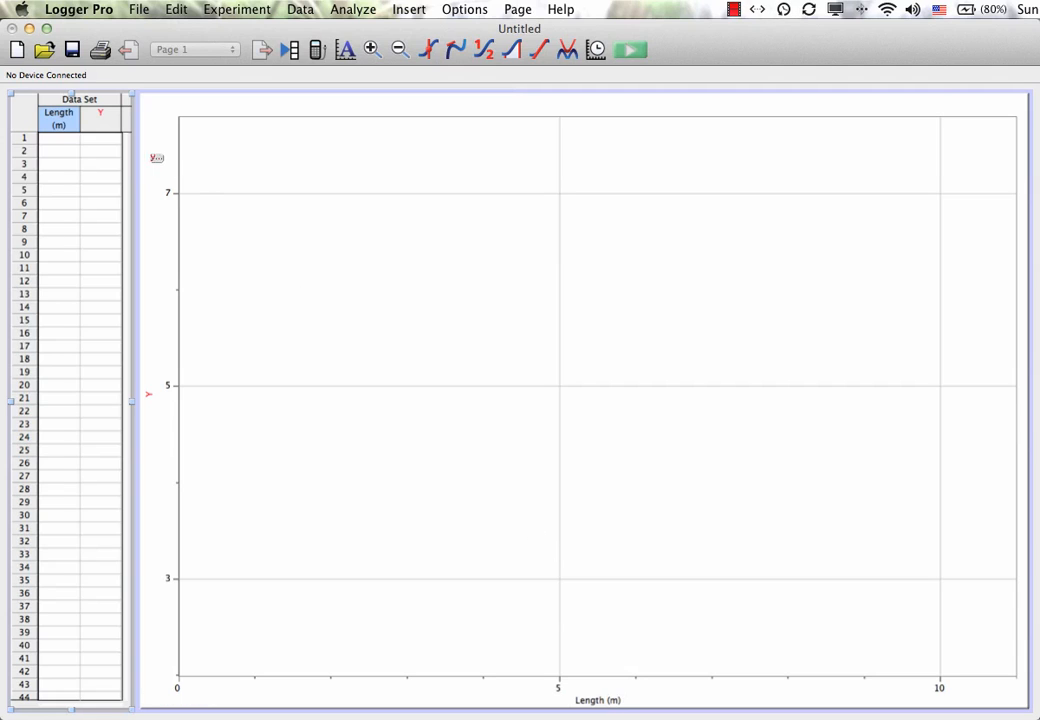
# Step: Define the Y column with the name Period, short name T and units s
pyautogui.doubleClick(101, 118)
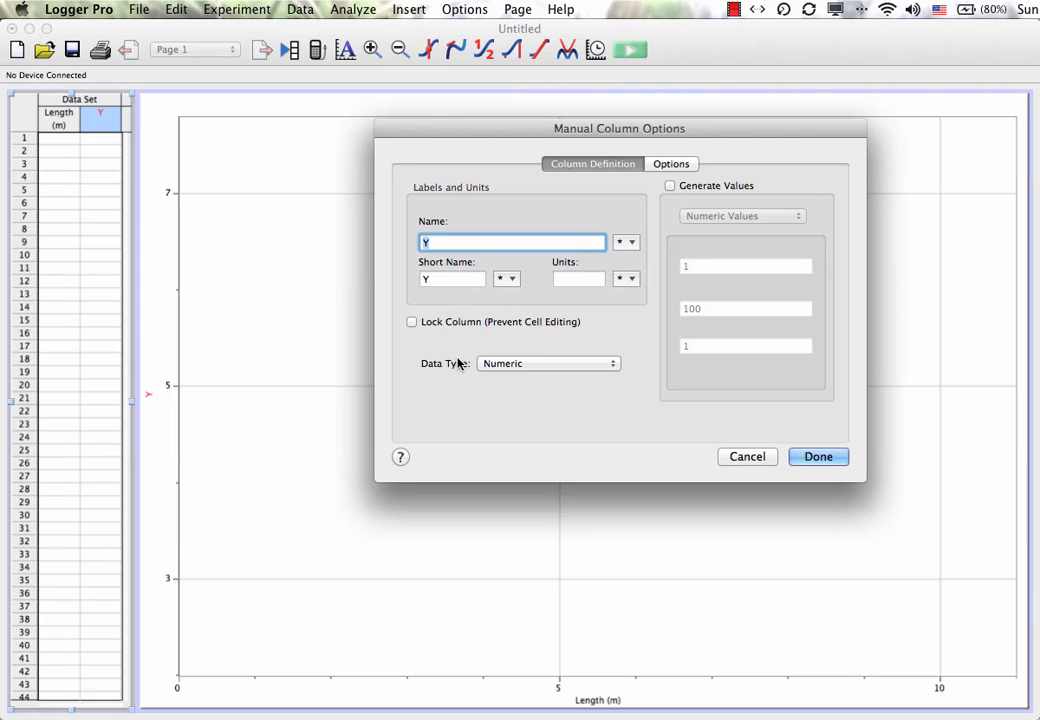
pyautogui.write('Period')
pyautogui.press('Tab')
pyautogui.write('T')
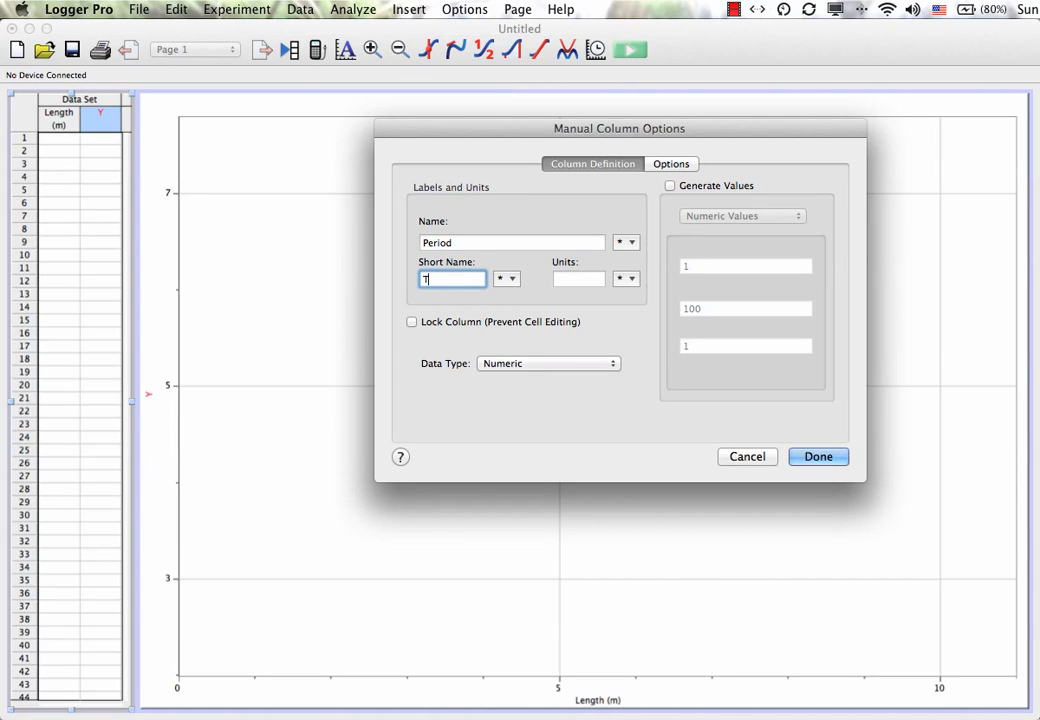
pyautogui.press('Tab')
pyautogui.write('s')
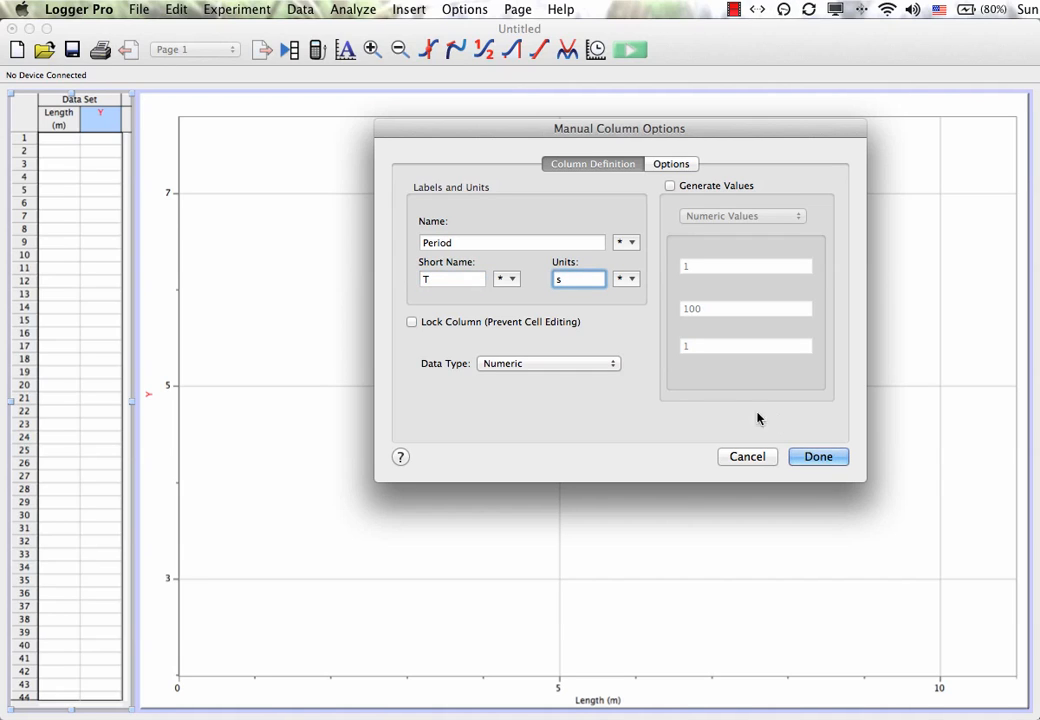
pyautogui.click(810, 457)
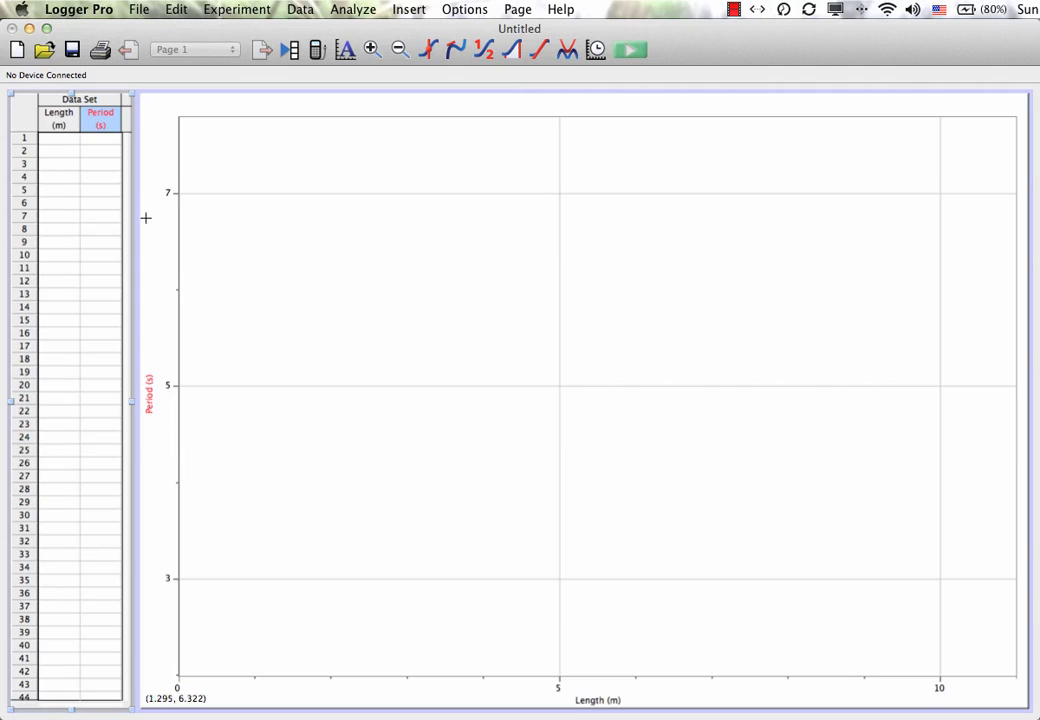
# Step: Fill in the first two data rows: length 1 with period 1.99, and length 2 with period 3.82
pyautogui.click(57, 140)
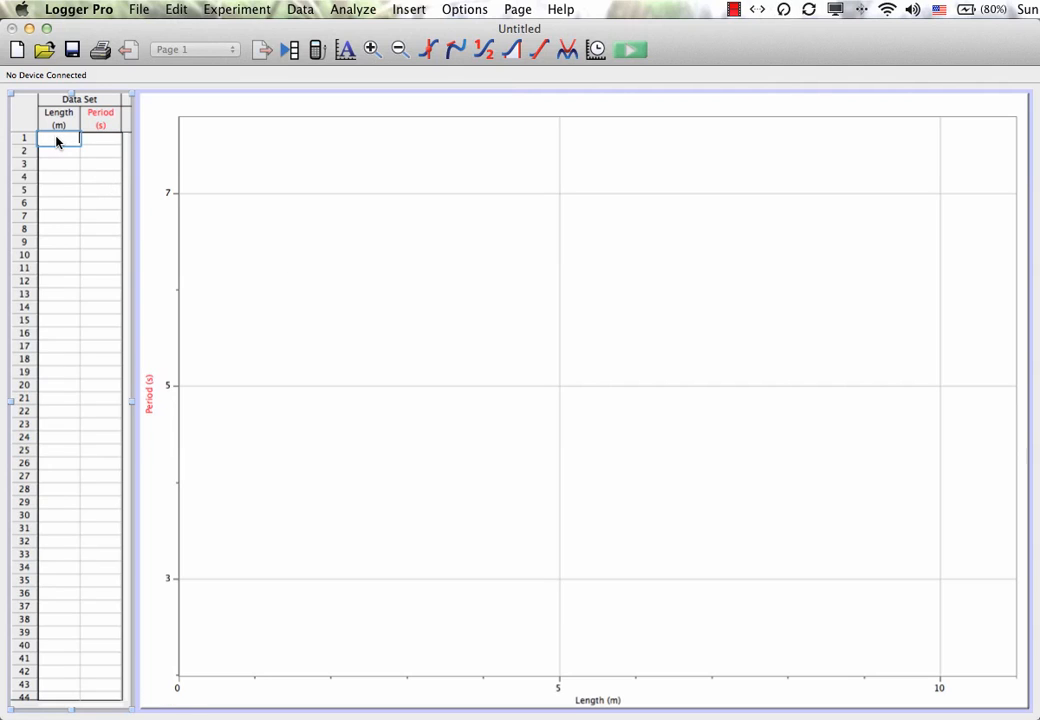
pyautogui.write('1')
pyautogui.press('Tab')
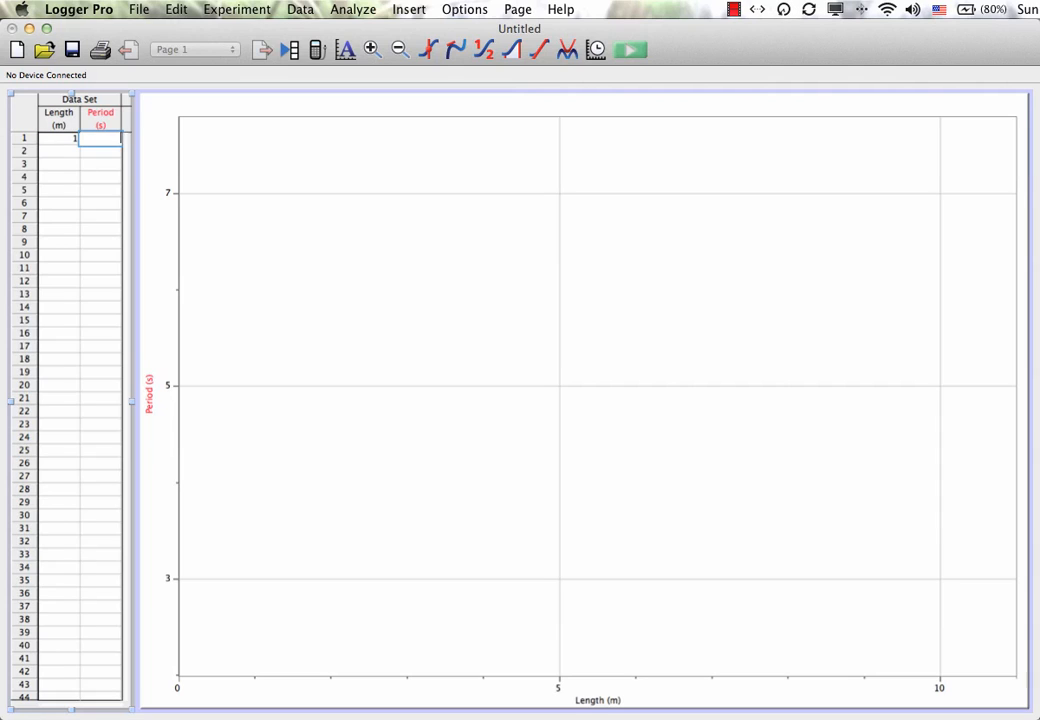
pyautogui.write('.99')
pyautogui.press('Return')
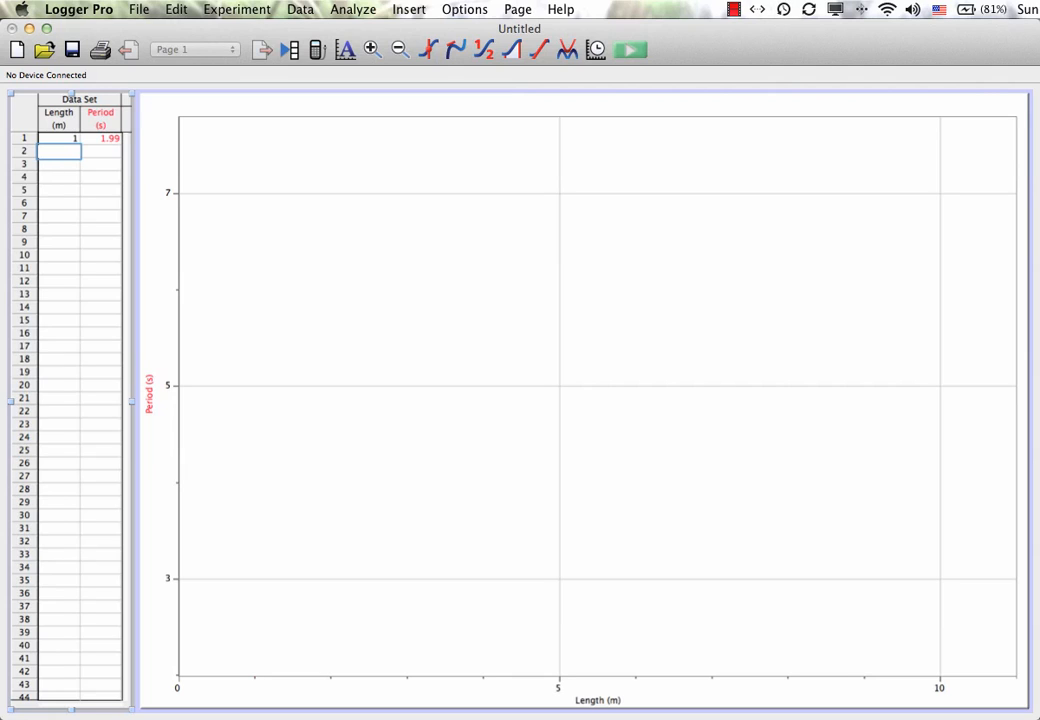
pyautogui.write('2')
pyautogui.press('Tab')
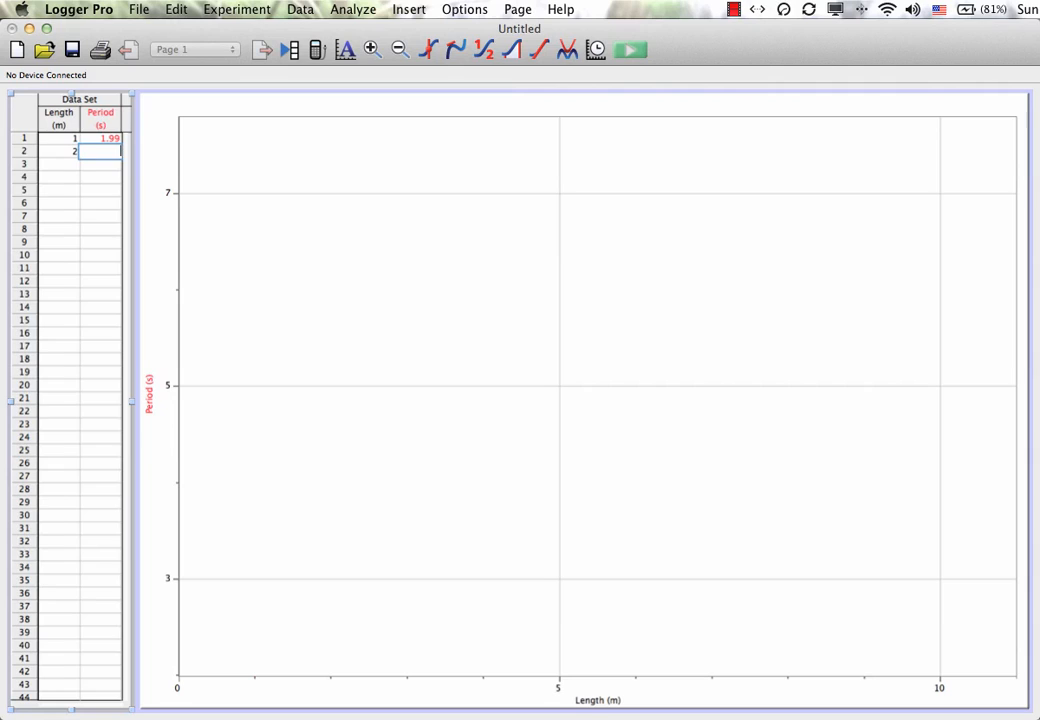
pyautogui.write('3.82')
pyautogui.press('Return')
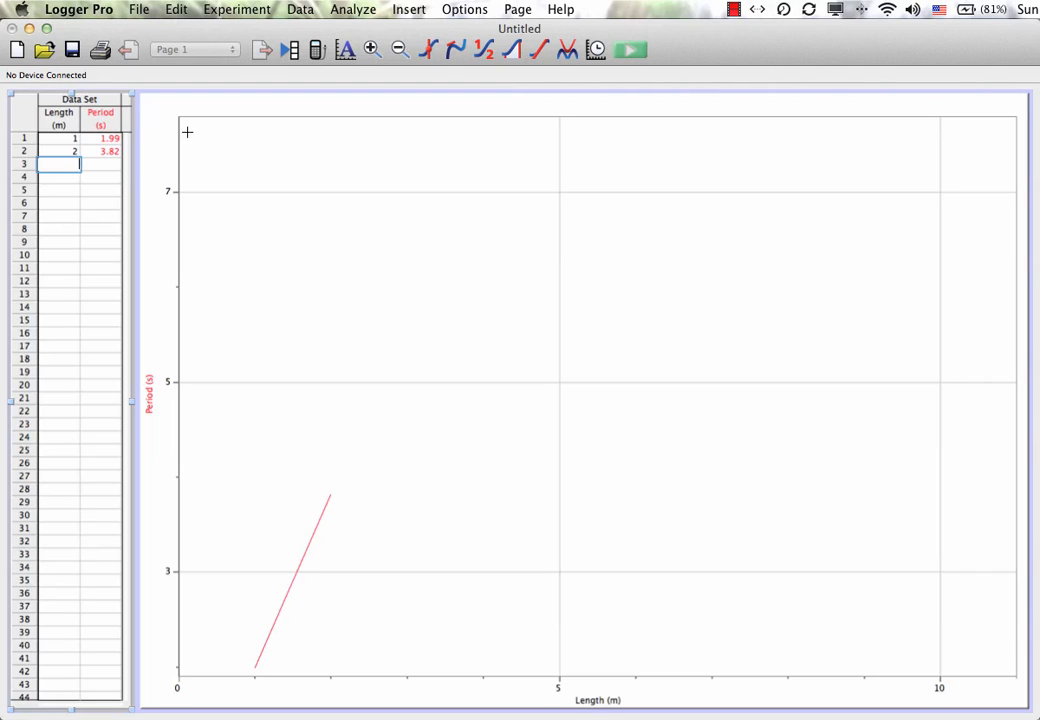
# Step: Correct the period in row 1 to 2.99
pyautogui.click(104, 141)
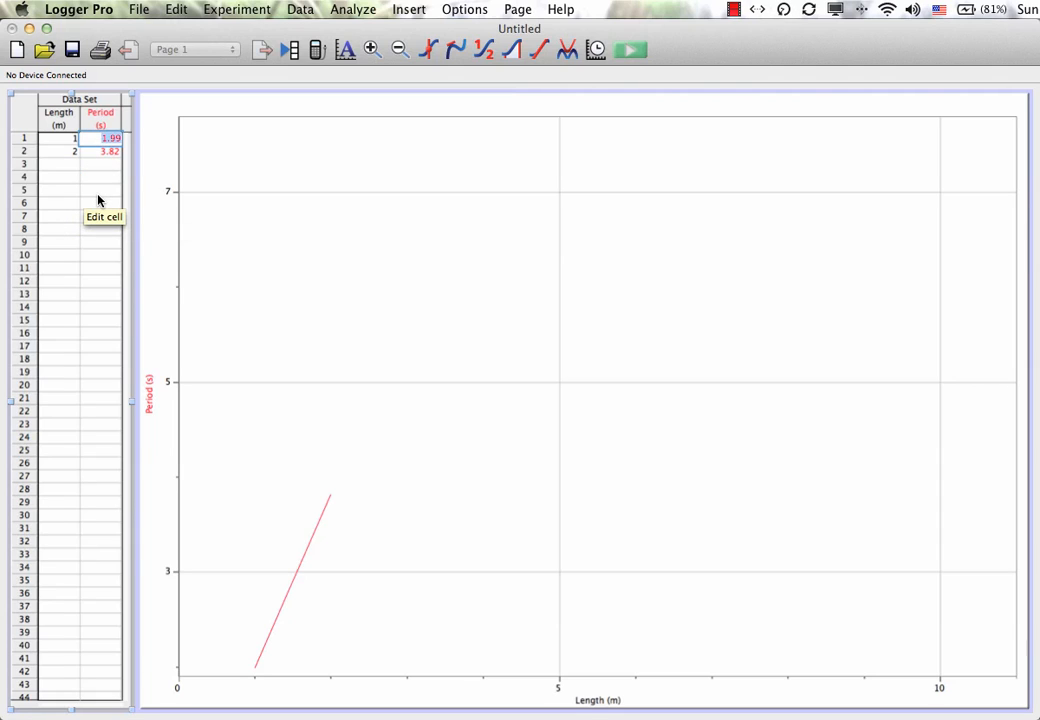
pyautogui.write('2.99')
pyautogui.press('Tab')
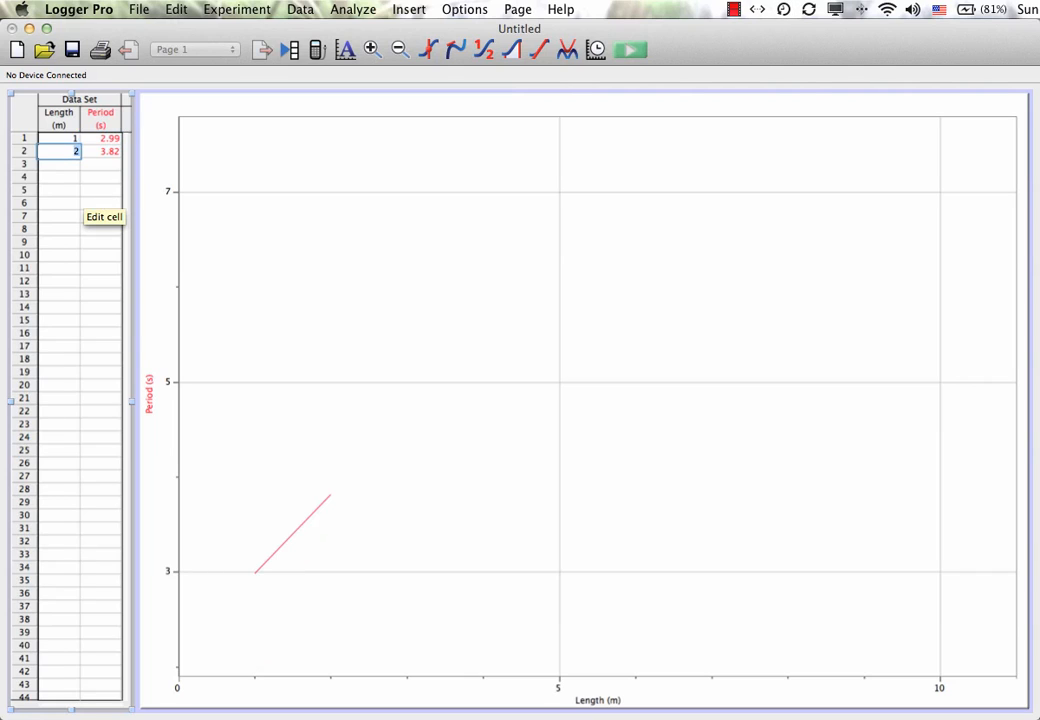
# Step: Fill in rows 3 and 4: length 3 with period 4.45, and length 4 with period 4.98
pyautogui.click(63, 164)
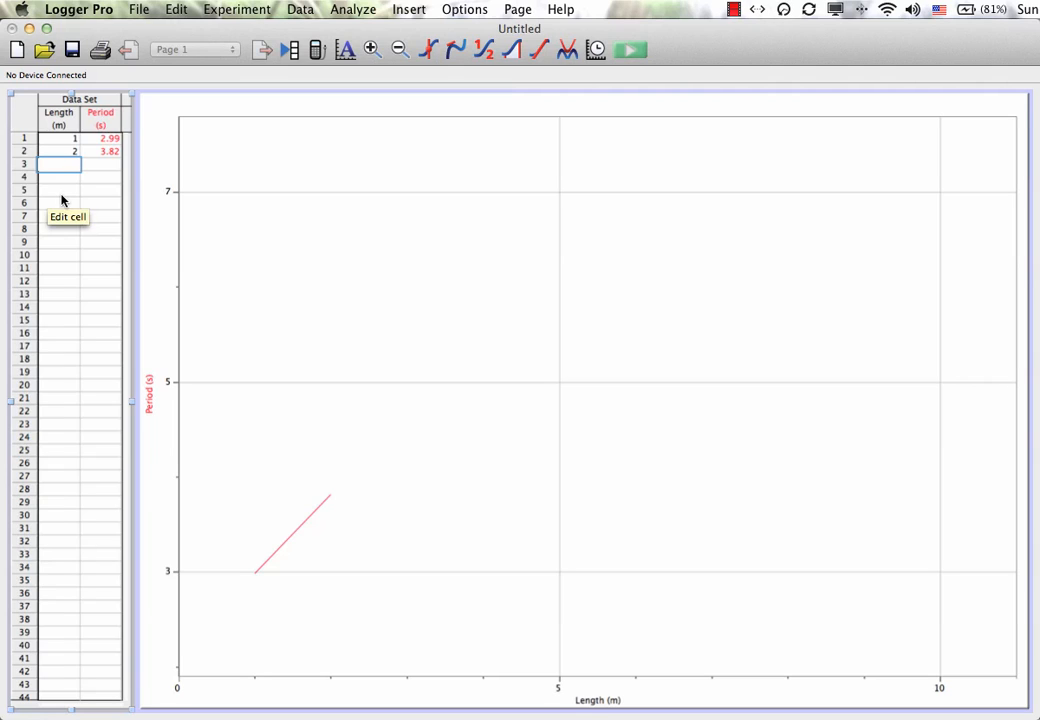
pyautogui.write('3')
pyautogui.press('Tab')
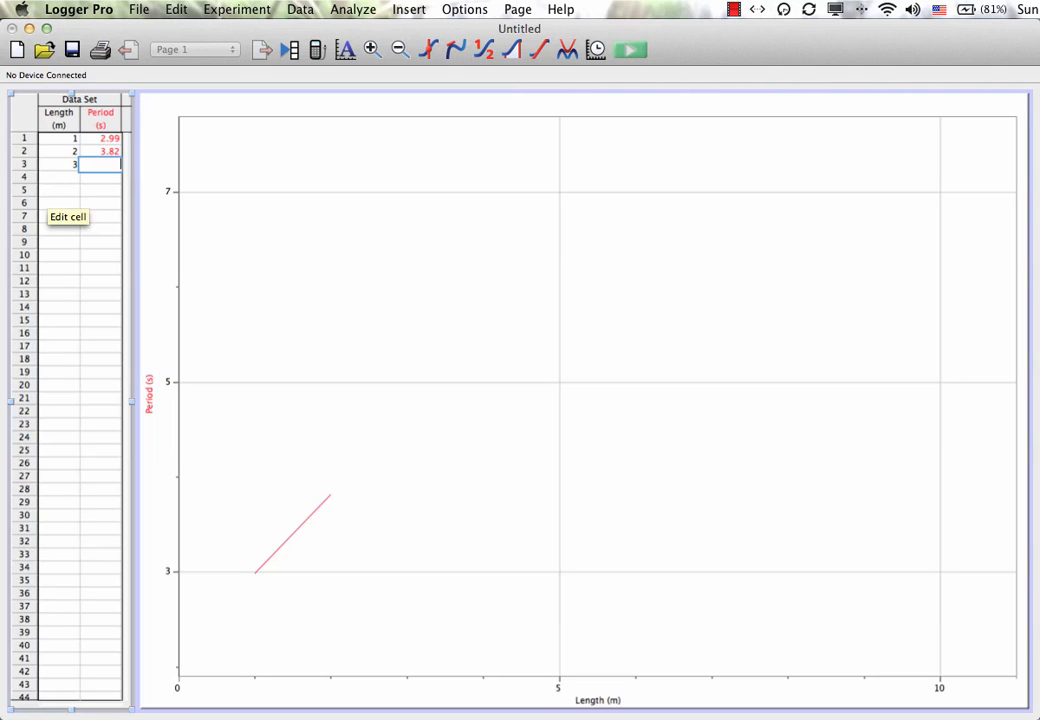
pyautogui.write('4.45')
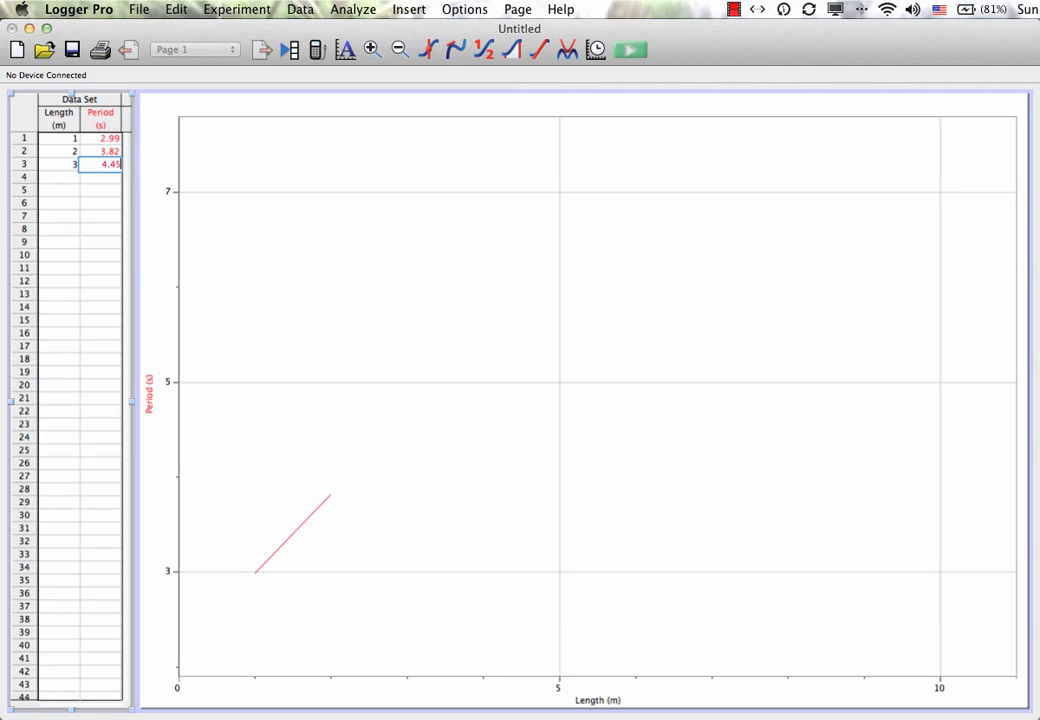
pyautogui.press('Return')
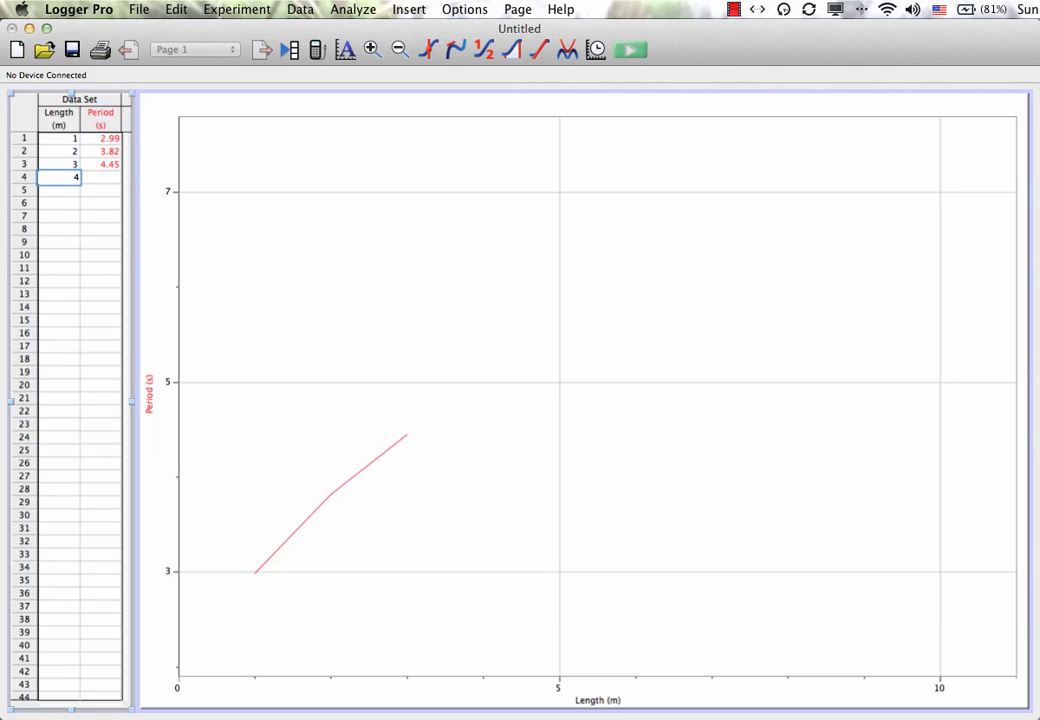
pyautogui.press('Tab')
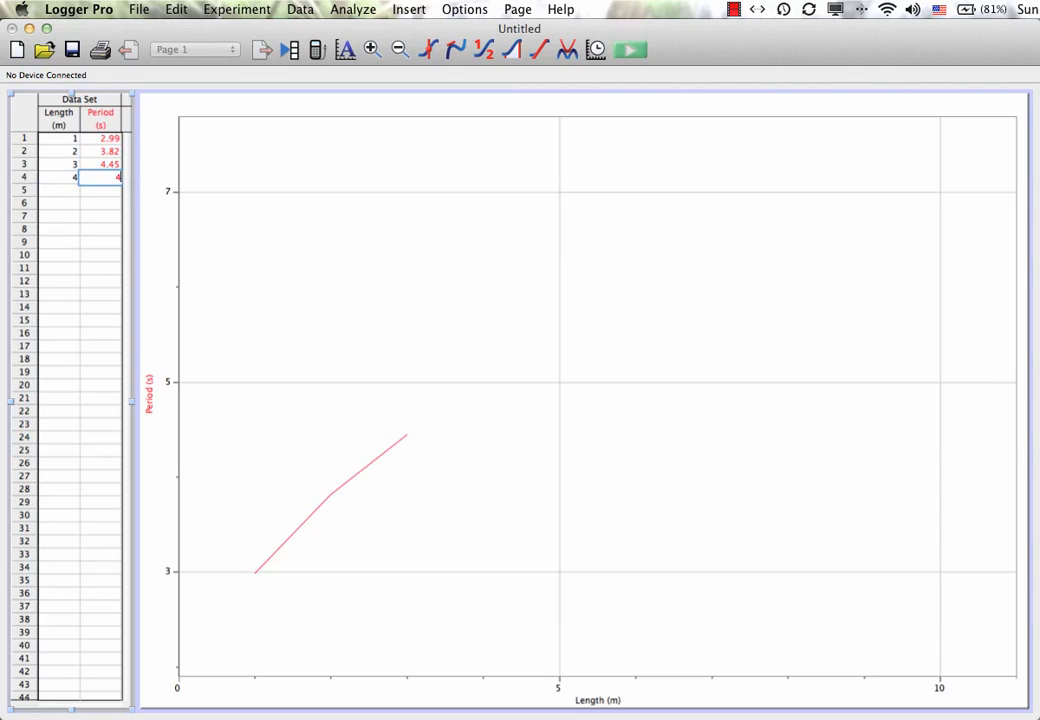
pyautogui.write('4.98')
pyautogui.press('Return')
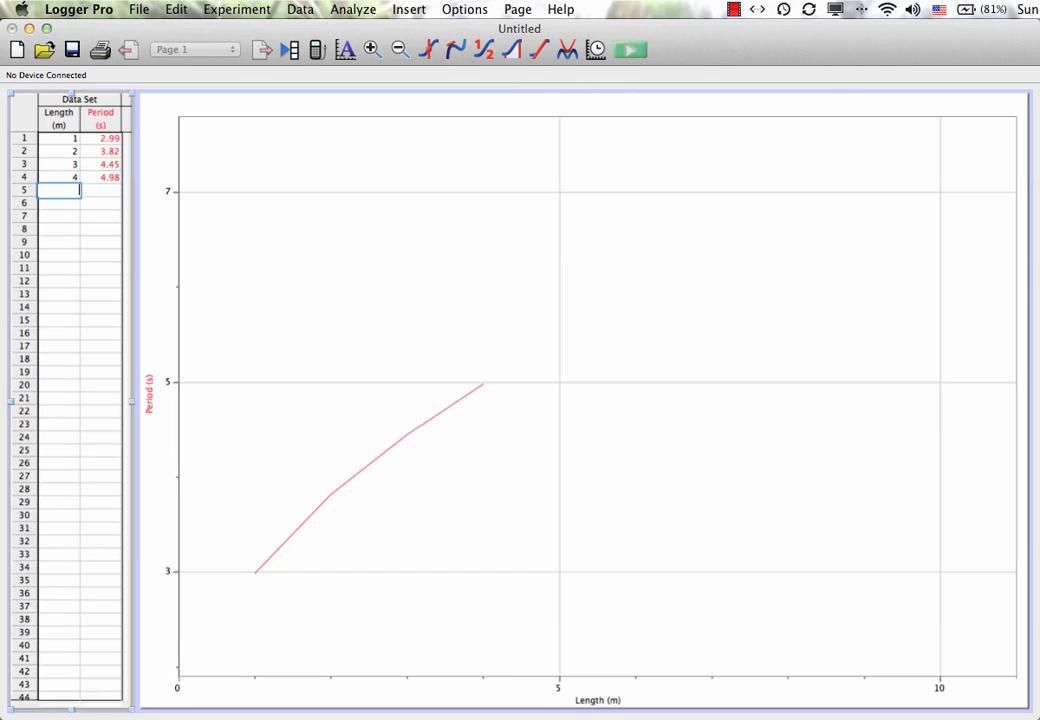
# Step: Fill in rows 5 and 6: length 5 with period 5.46, and length 6 with period 5.87
pyautogui.write('5')
pyautogui.press('Tab')
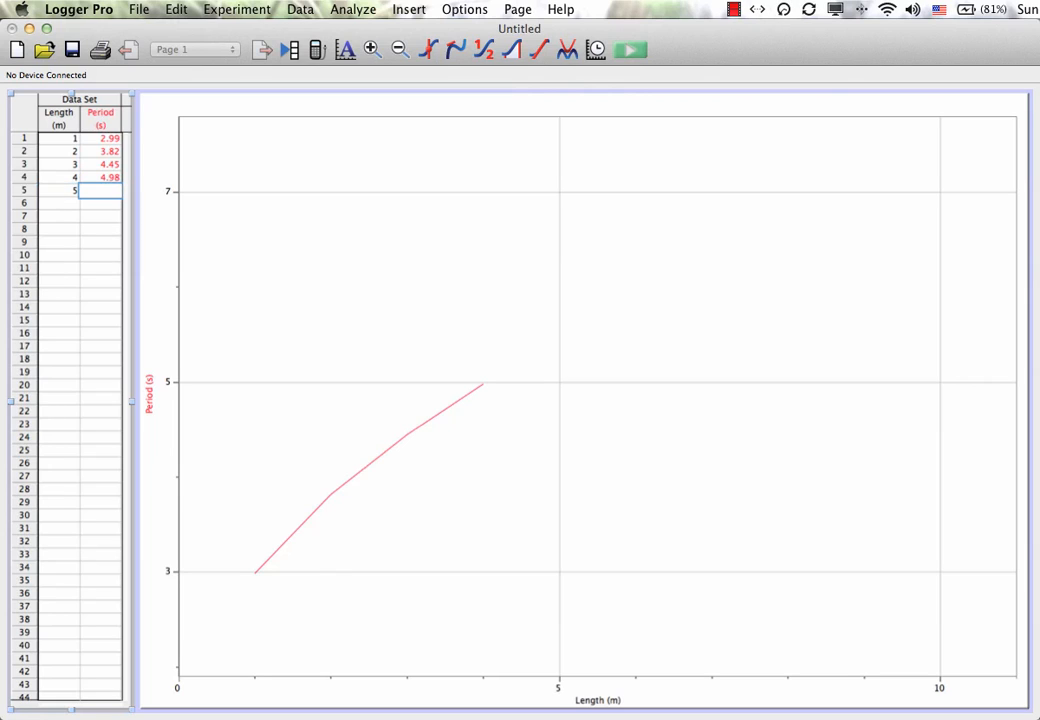
pyautogui.write('5.46')
pyautogui.press('Return')
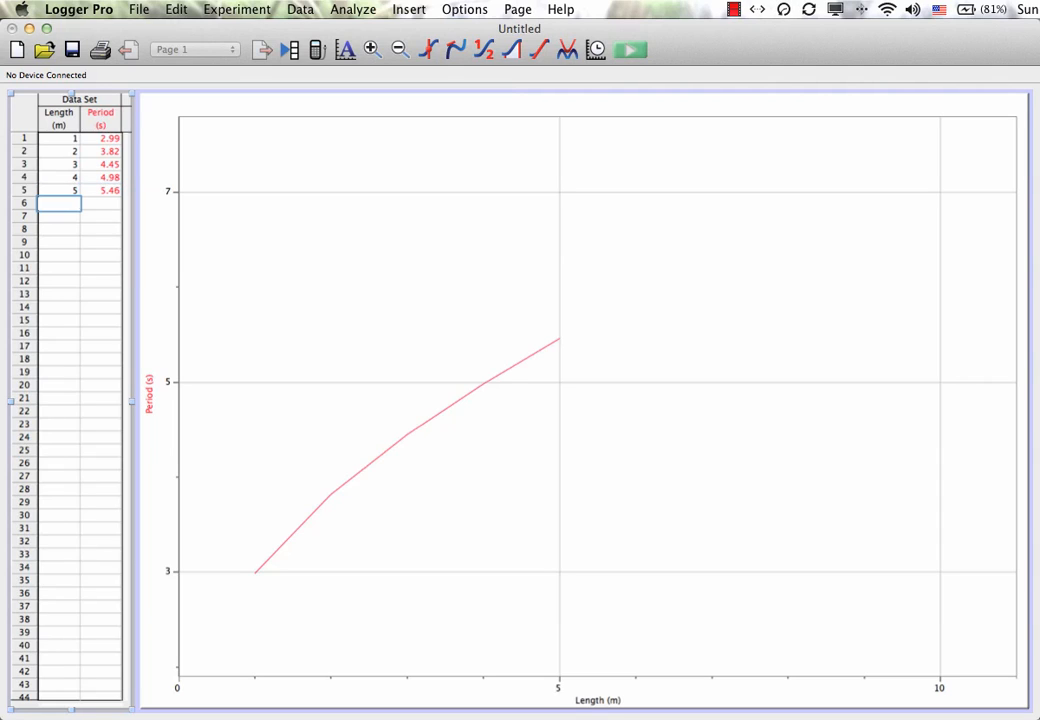
pyautogui.write('6')
pyautogui.press('Tab')
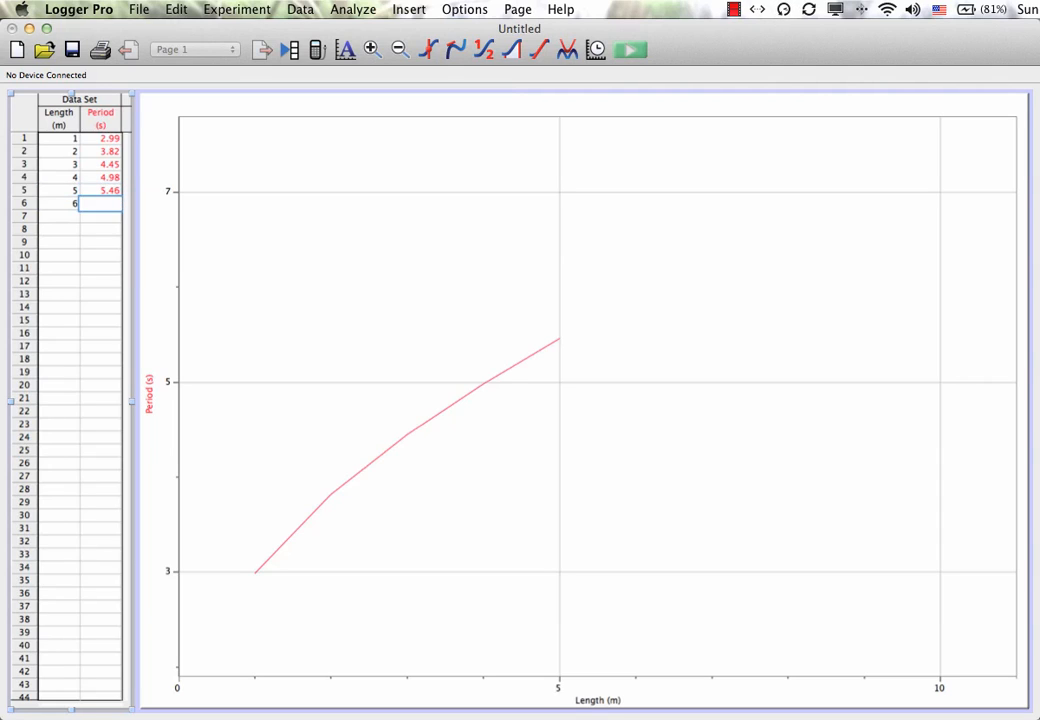
pyautogui.write('5.87')
pyautogui.press('Return')
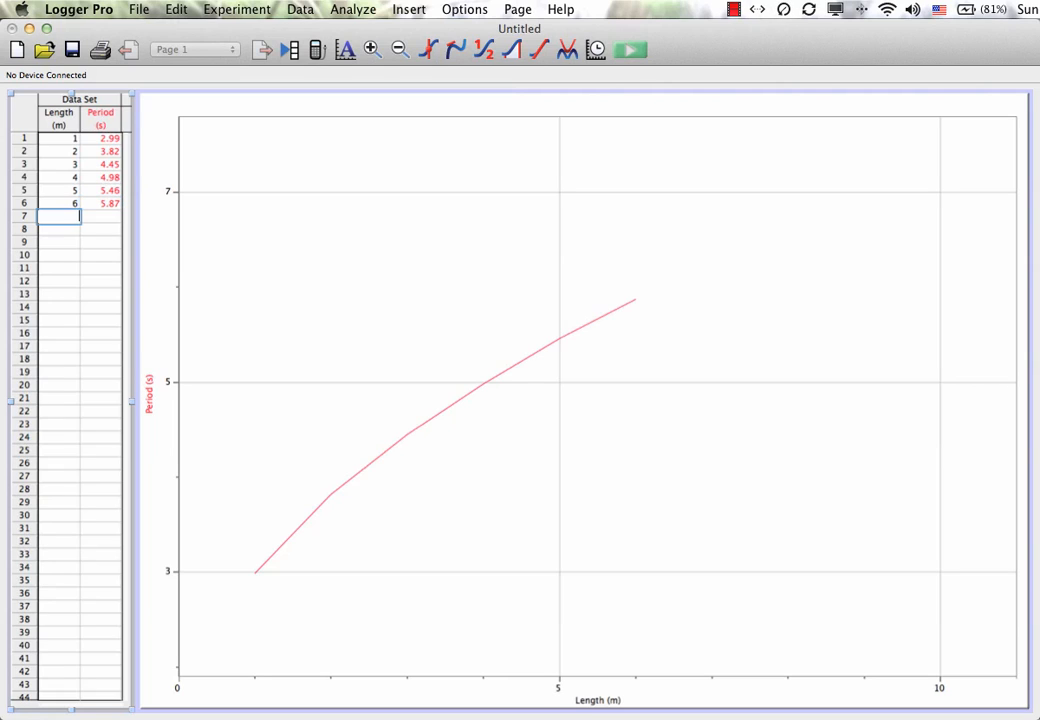
# Step: Fill in rows 7 and 8: length 7 with period 6.28, and length 8 with period 6.64
pyautogui.write('7')
pyautogui.press('Tab')
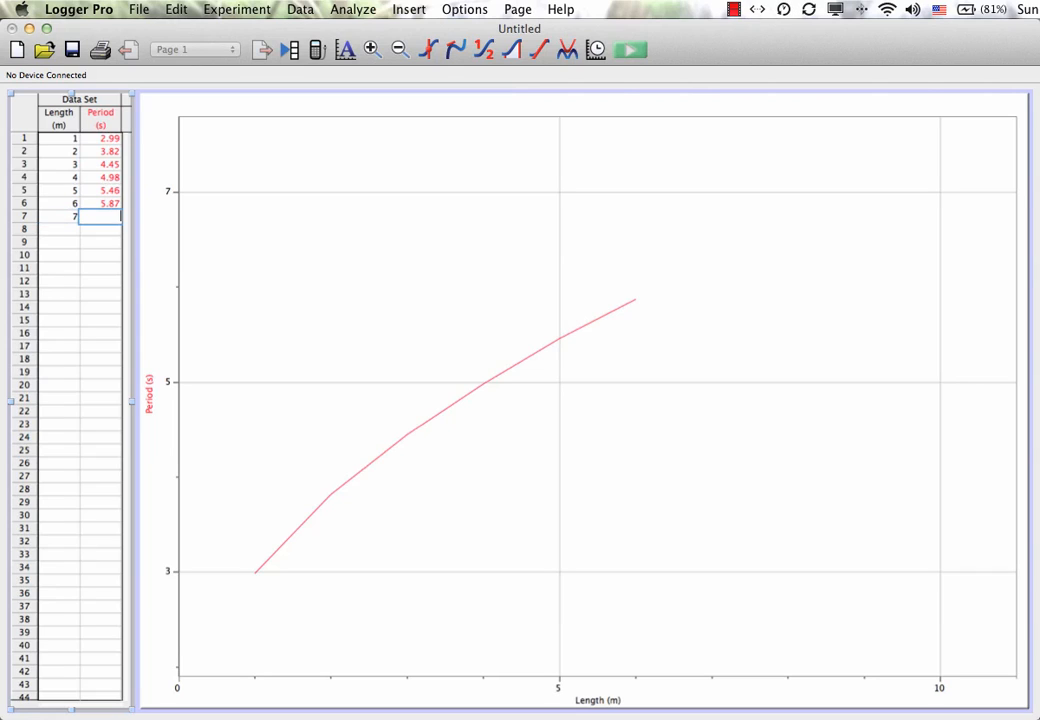
pyautogui.write('6.28')
pyautogui.press('Return')
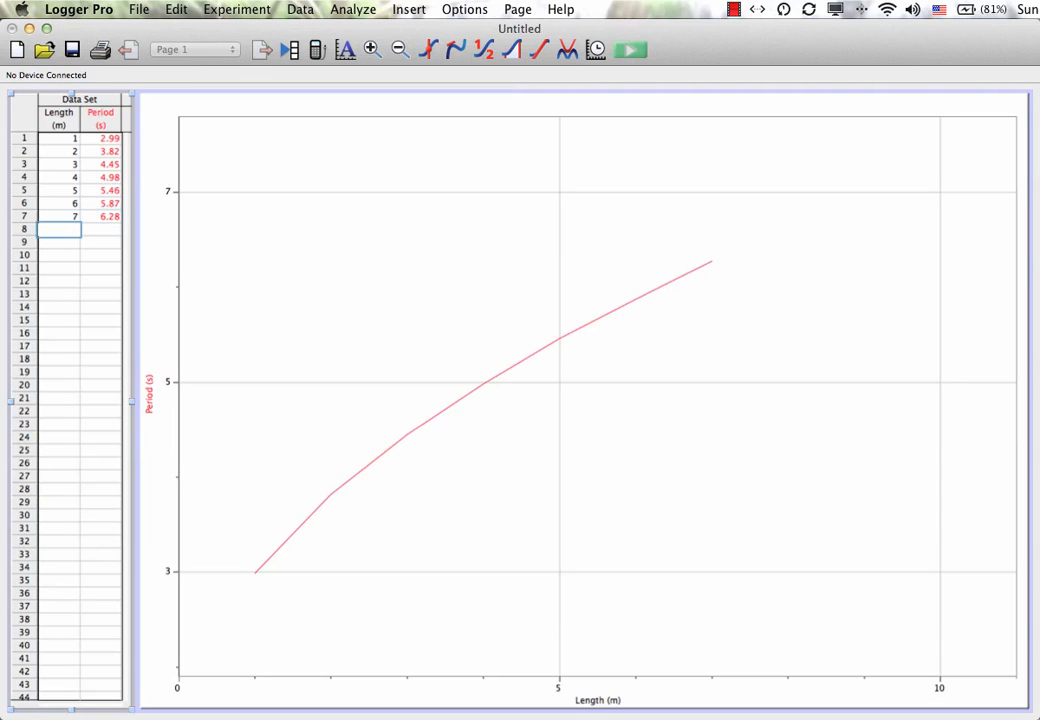
pyautogui.write('8')
pyautogui.press('Tab')
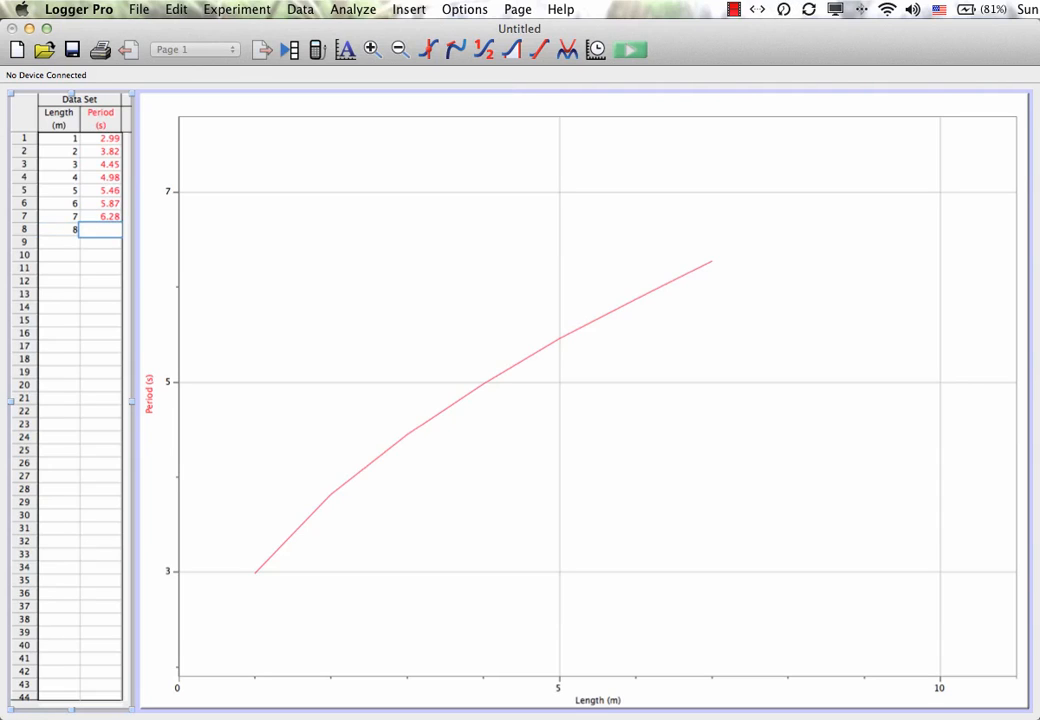
pyautogui.write('6.64')
pyautogui.press('Return')
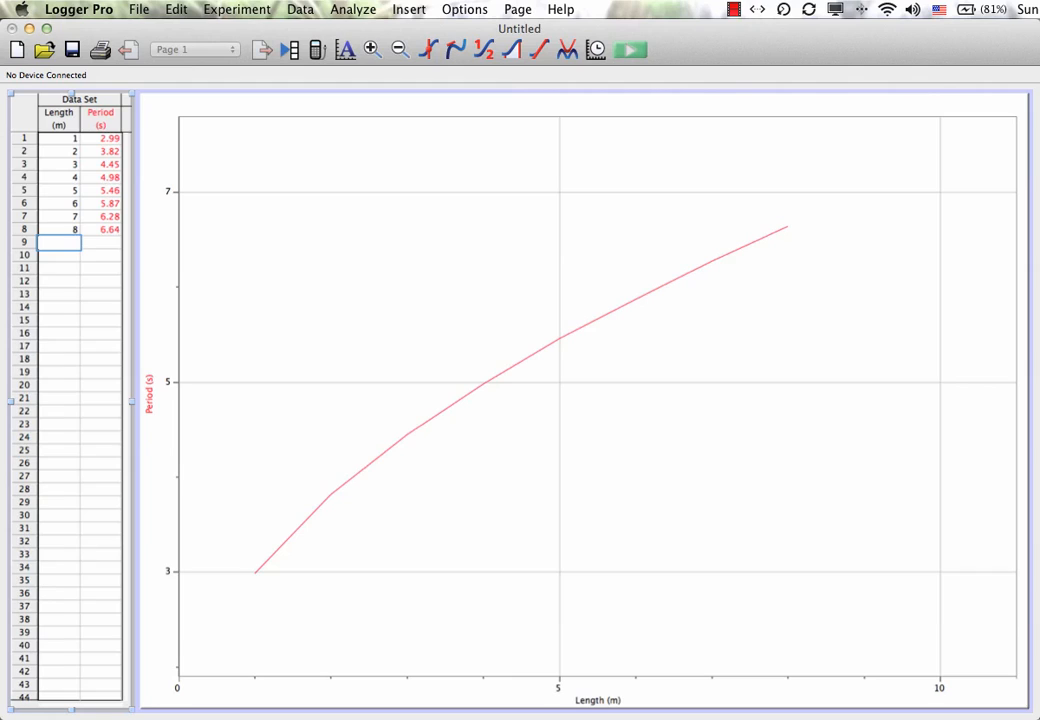
# Step: Fill in rows 9 and 10: length 9 with period 6.98, and length 11 with period 7.61
pyautogui.write('9')
pyautogui.press('Tab')
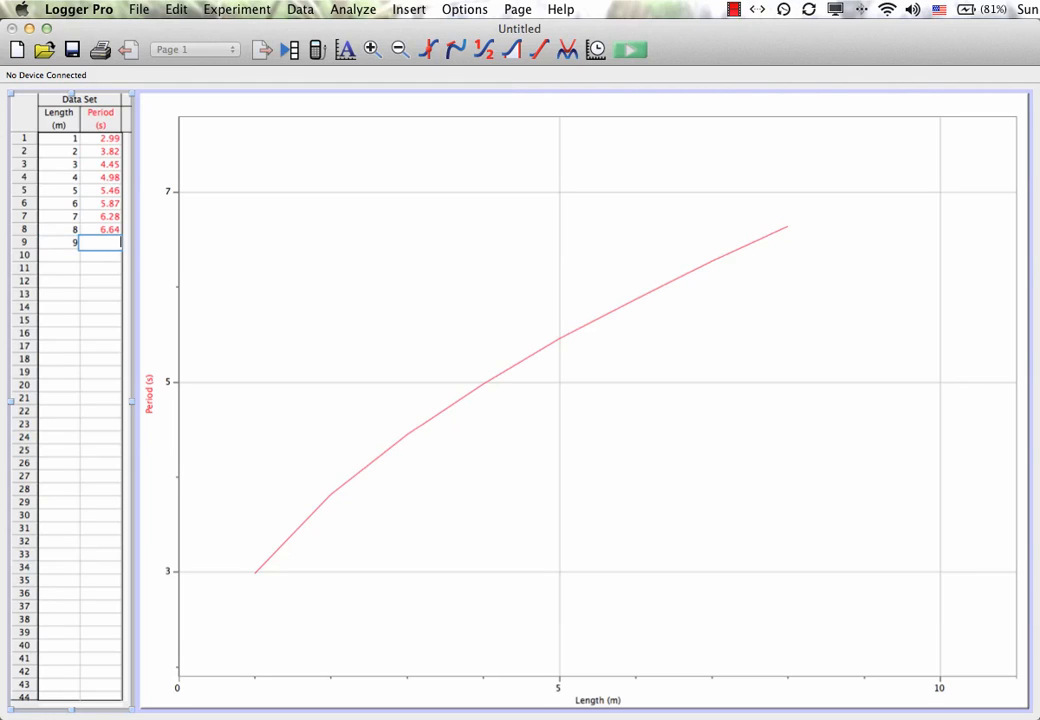
pyautogui.write('6.98')
pyautogui.press('Return')
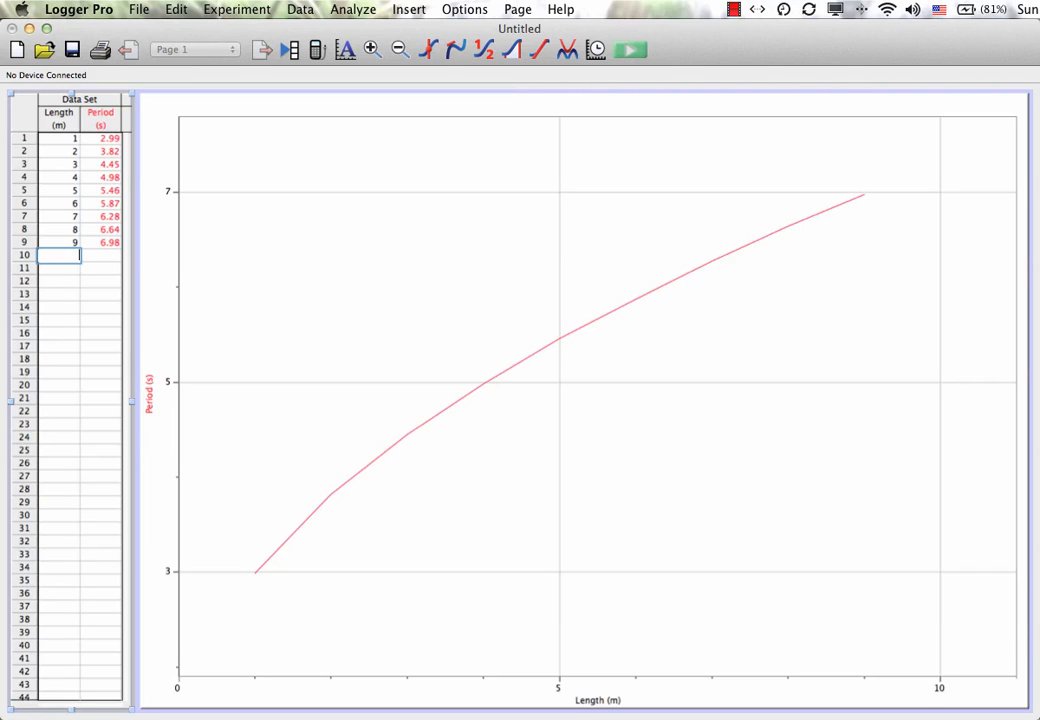
pyautogui.write('11')
pyautogui.press('Tab')
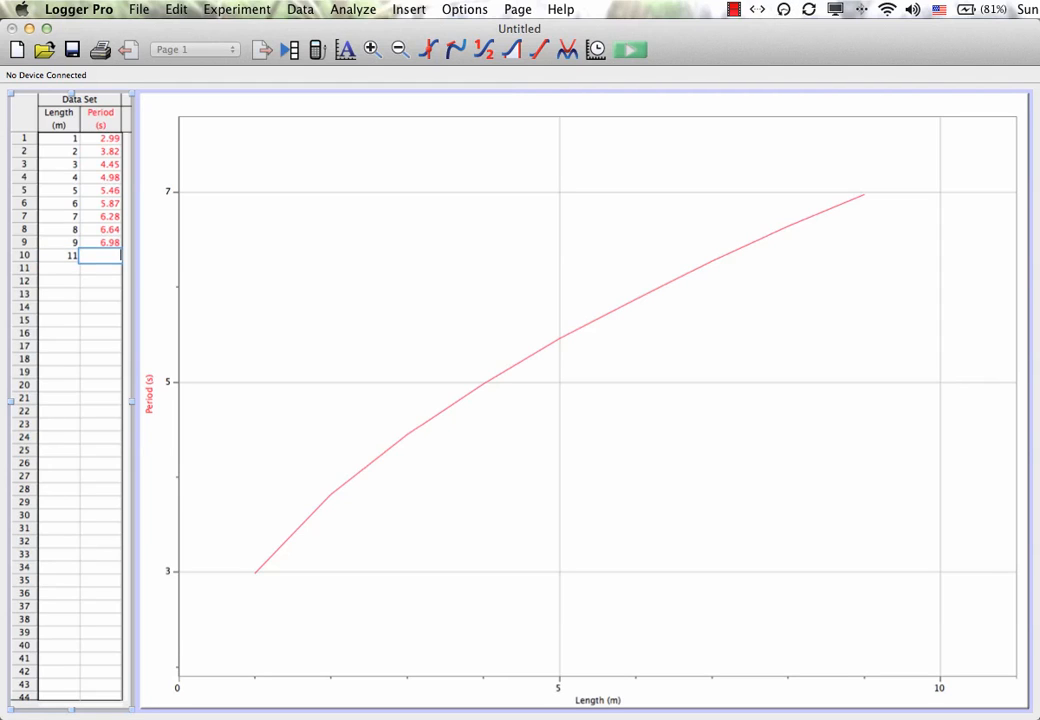
pyautogui.write('7.61')
pyautogui.press('Return')
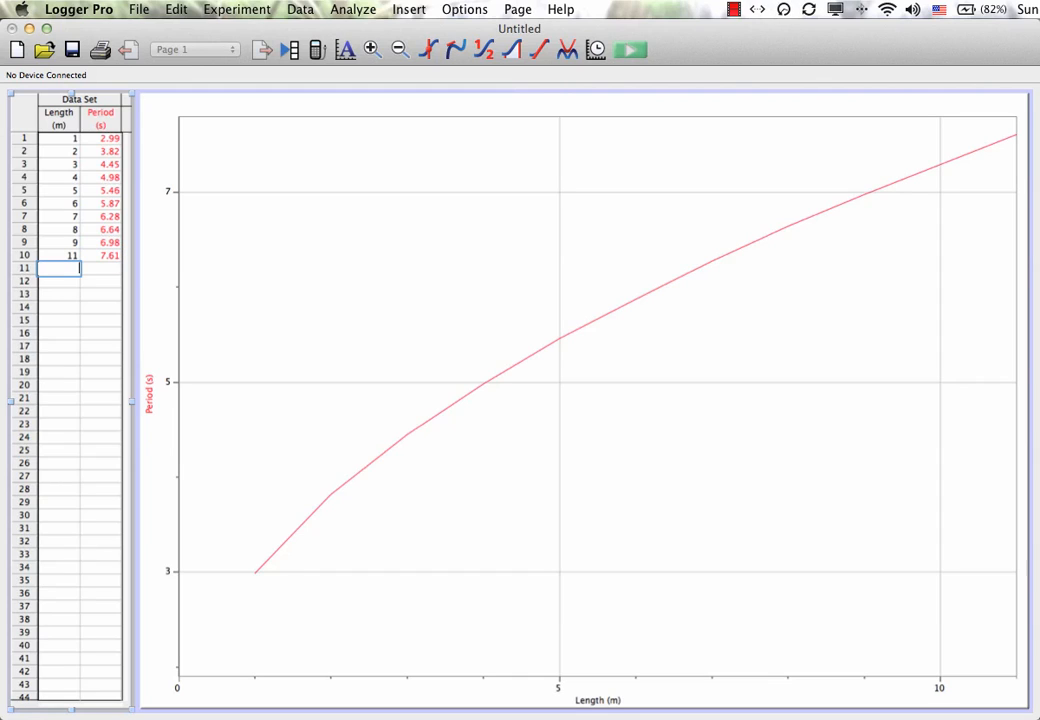
# Step: Fill in row 11 with length 10 and period 7.31
pyautogui.write('10')
pyautogui.press('Tab')
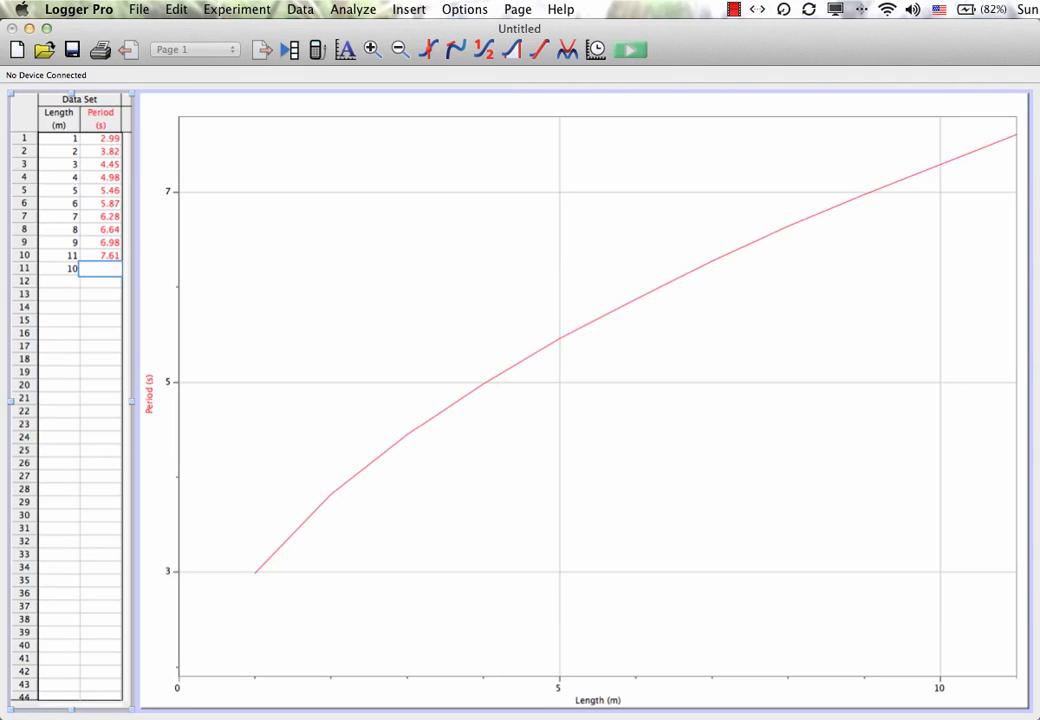
pyautogui.write('7.31')
pyautogui.press('Return')
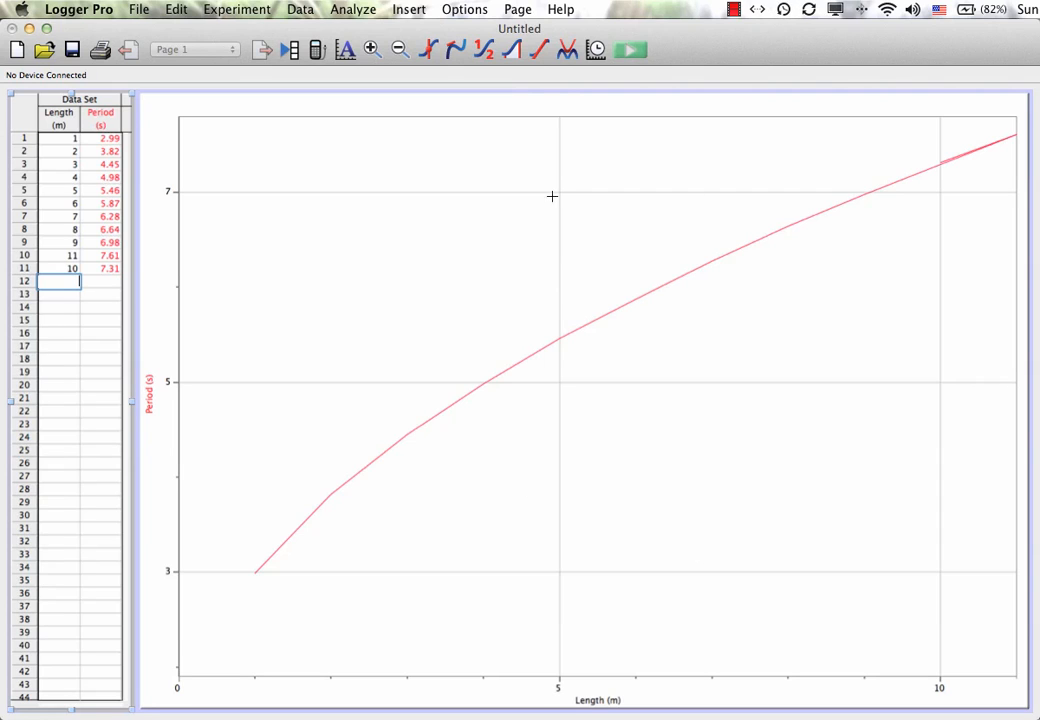
# Step: Turn off connected points in the period-against-length graph's options
pyautogui.doubleClick(473, 215)
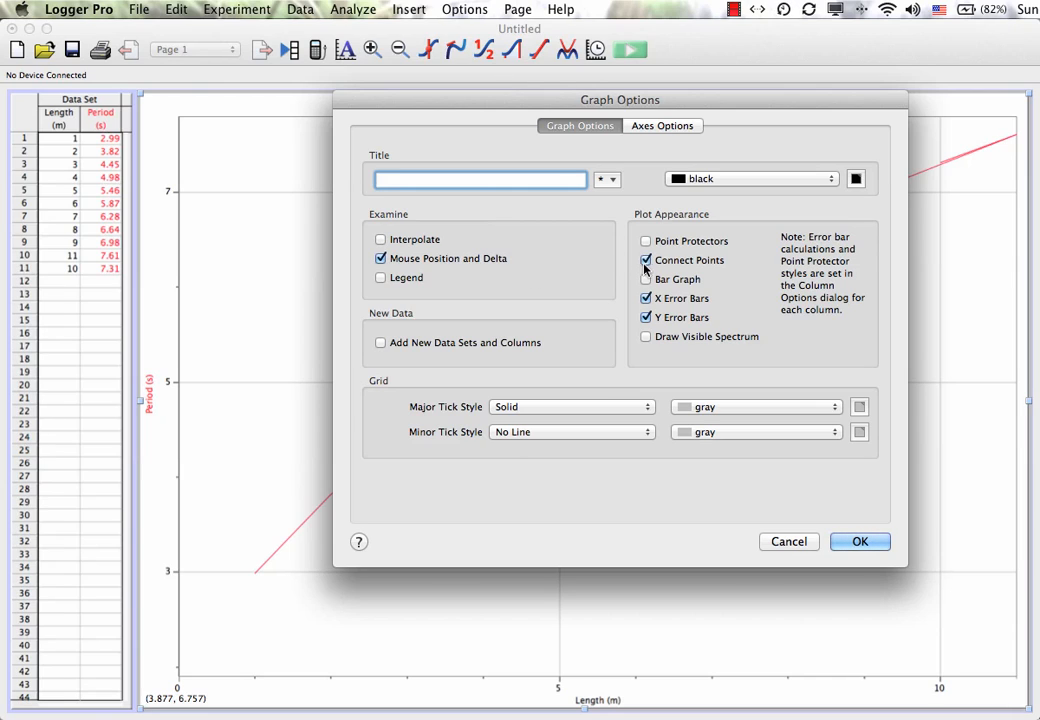
pyautogui.click(703, 262)
pyautogui.click(868, 544)
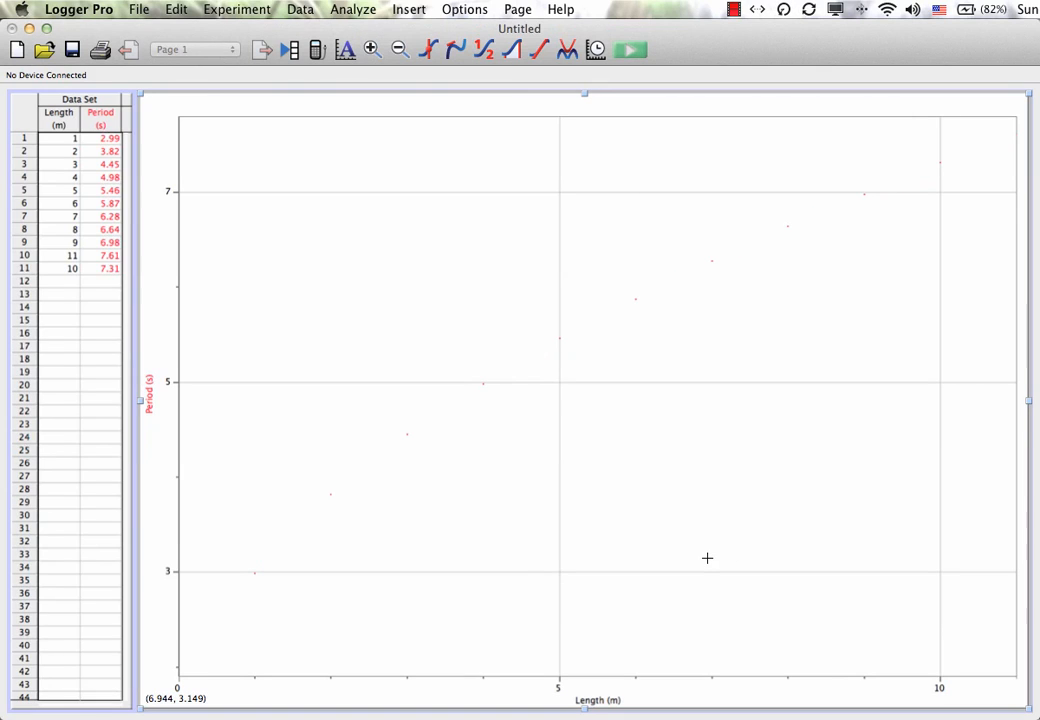
# Step: Turn on point protectors for the graph and title it "period vs. length"
pyautogui.doubleClick(673, 418)
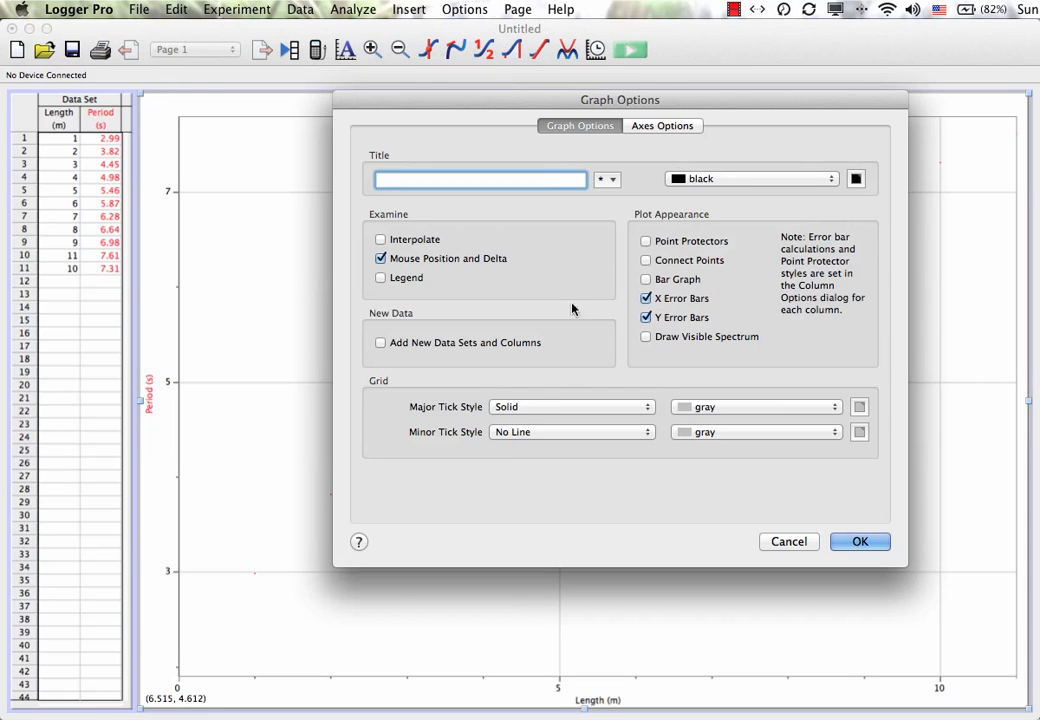
pyautogui.click(646, 242)
pyautogui.write('period vs. length')
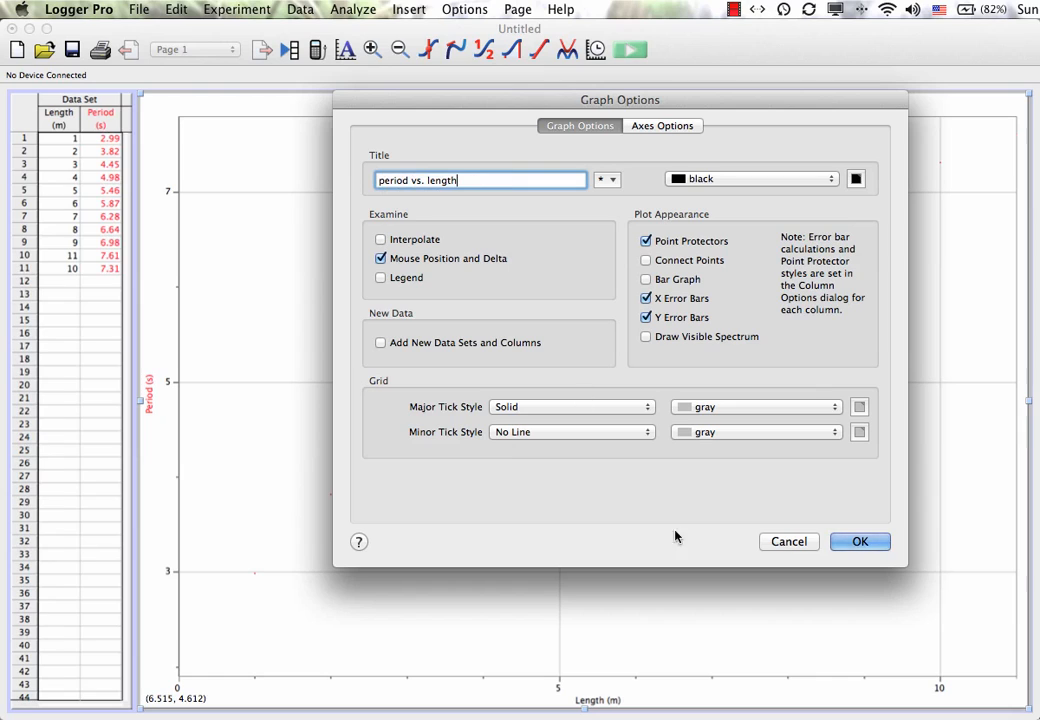
pyautogui.click(878, 542)
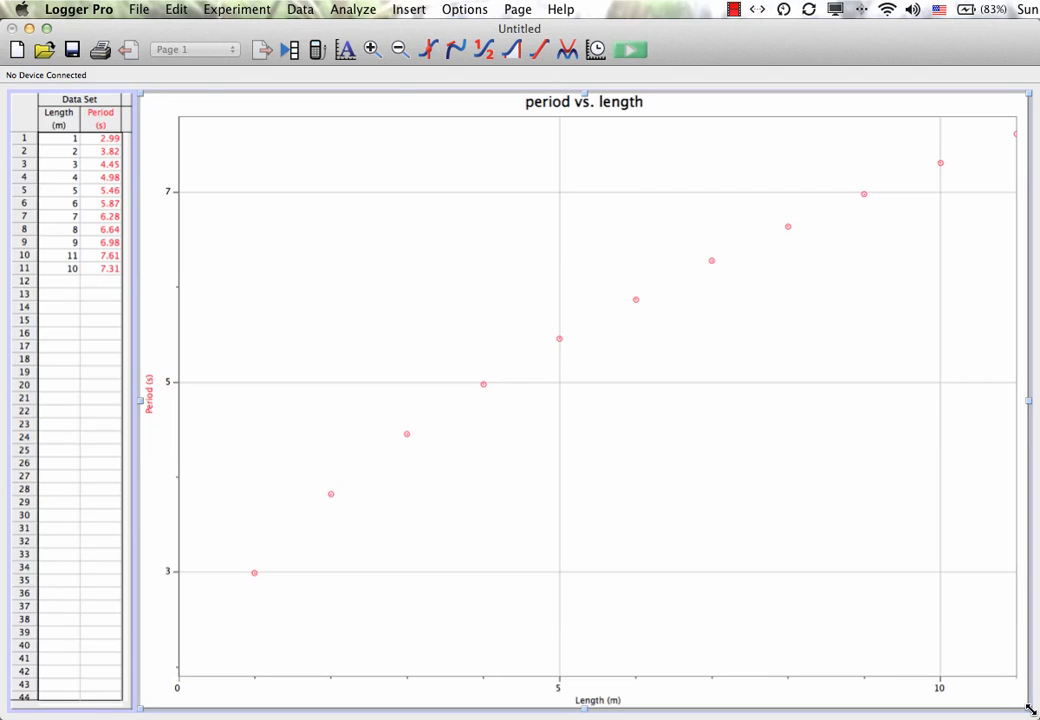
# Step: Shrink the graph to about half its width and height, keeping it beside the top of the data table
pyautogui.moveTo(1030, 708)
pyautogui.mouseDown()
pyautogui.moveTo(900, 599)
pyautogui.moveTo(759, 527)
pyautogui.moveTo(929, 676)
pyautogui.moveTo(1034, 710)
pyautogui.mouseUp()
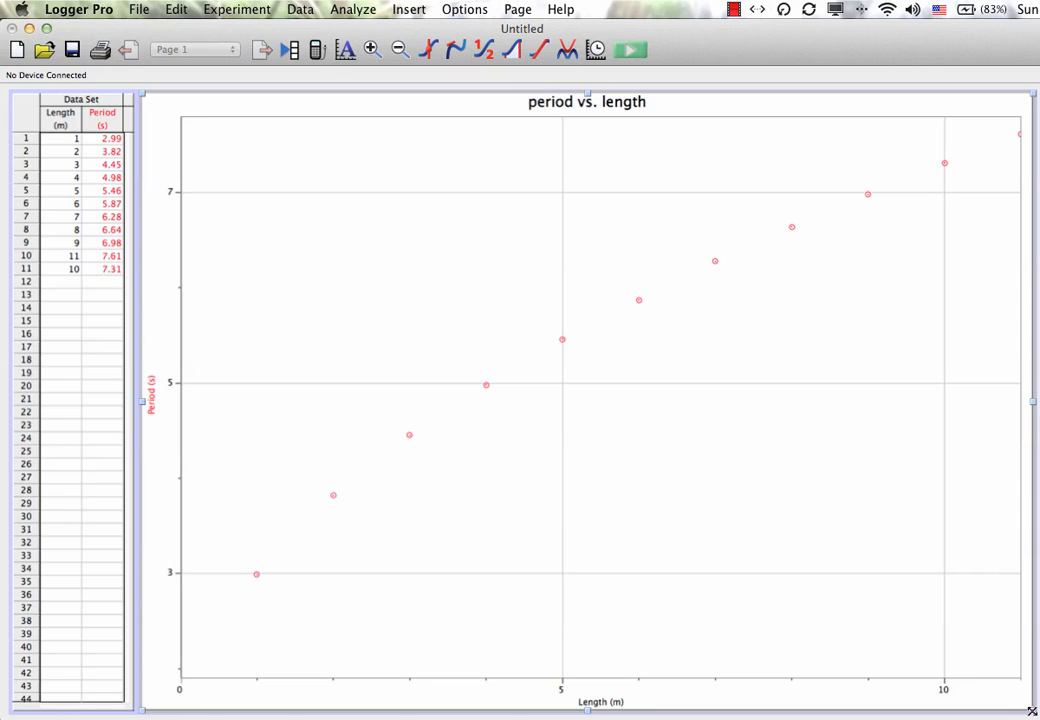
pyautogui.moveTo(1031, 711); pyautogui.dragTo(657, 458)
pyautogui.moveTo(553, 428); pyautogui.dragTo(571, 426)
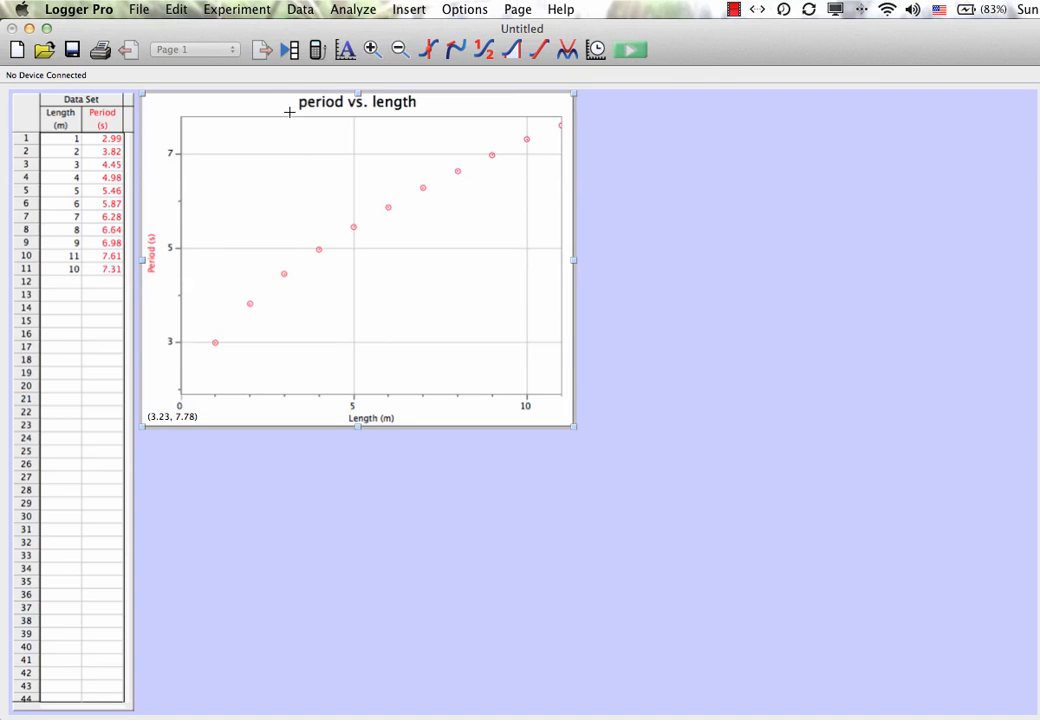
pyautogui.moveTo(241, 100)
pyautogui.mouseDown()
pyautogui.moveTo(258, 123)
pyautogui.moveTo(390, 142)
pyautogui.moveTo(324, 175)
pyautogui.moveTo(232, 114)
pyautogui.moveTo(239, 102)
pyautogui.mouseUp()
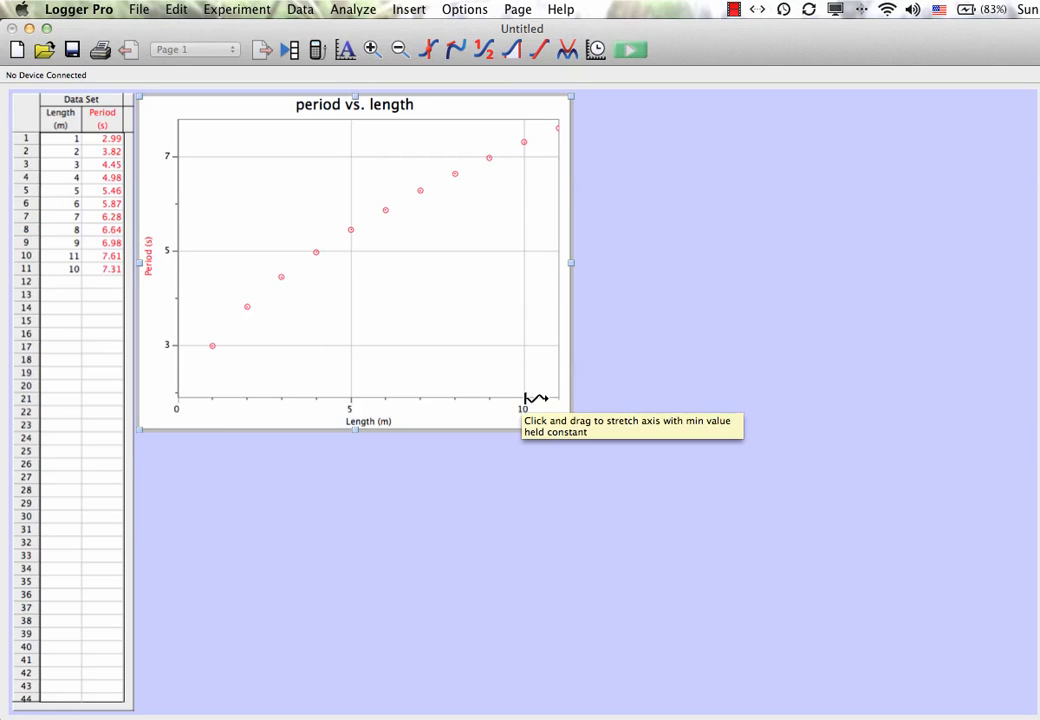
# Step: Stretch the graph's axes, extending length to about 12 m and period to about 8 s with their minimums held
pyautogui.moveTo(527, 399); pyautogui.dragTo(497, 406)
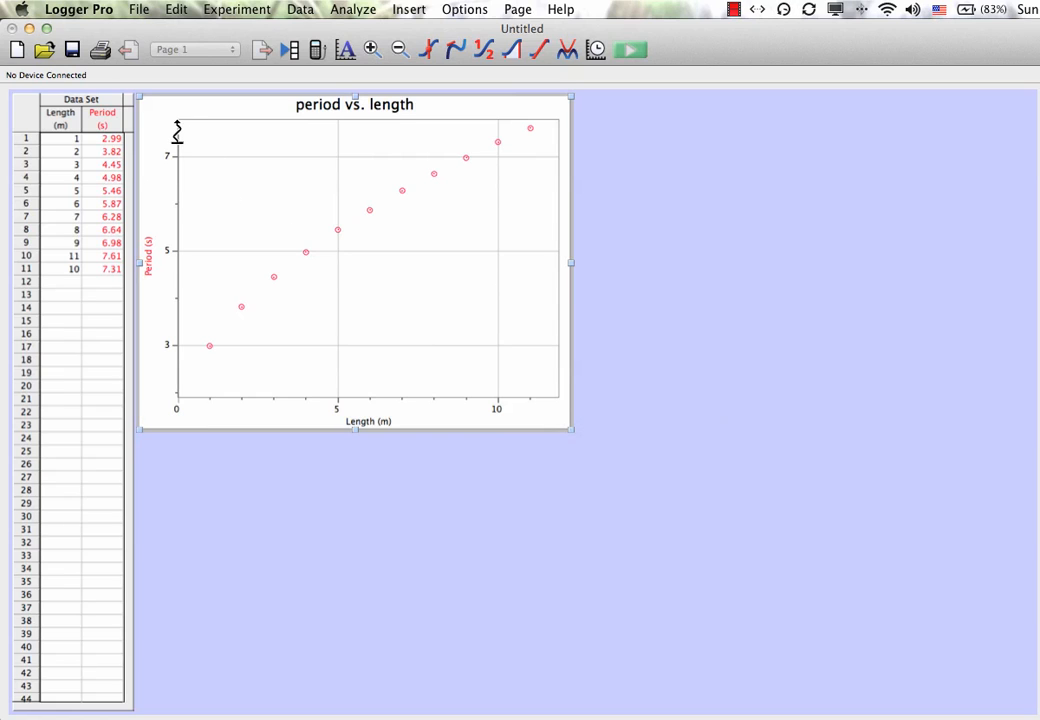
pyautogui.moveTo(177, 130); pyautogui.dragTo(179, 139)
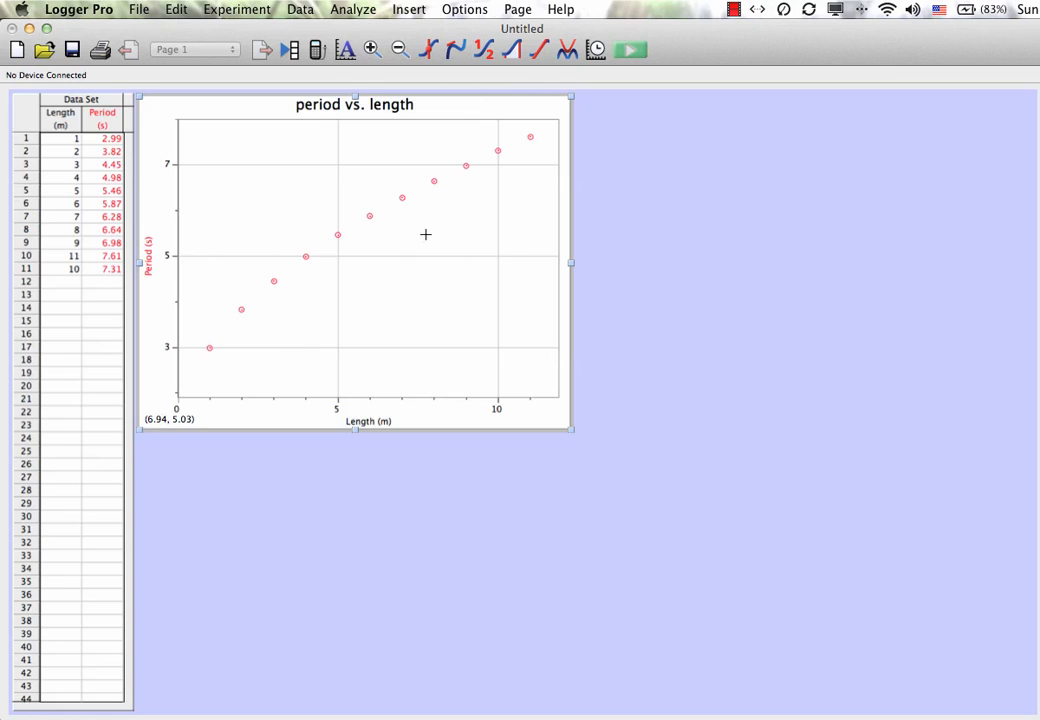
# Step: Try a linear fit on the period data with its results box moved below the line, and remove the fit
pyautogui.click(537, 58)
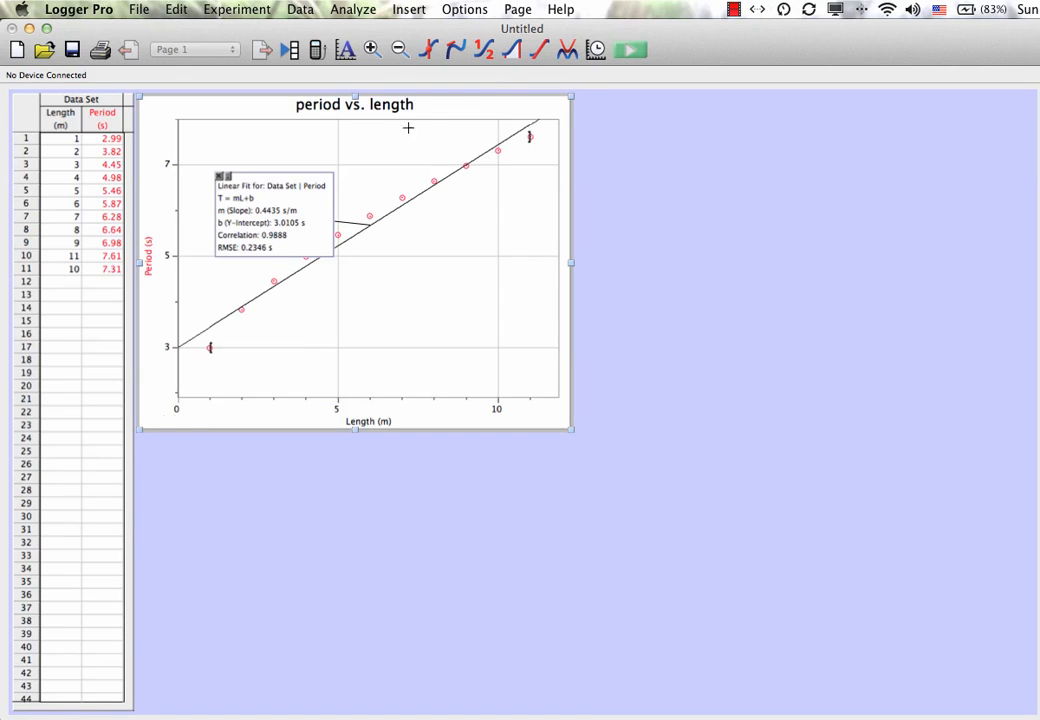
pyautogui.moveTo(296, 206)
pyautogui.mouseDown()
pyautogui.moveTo(356, 274)
pyautogui.moveTo(436, 326)
pyautogui.mouseUp()
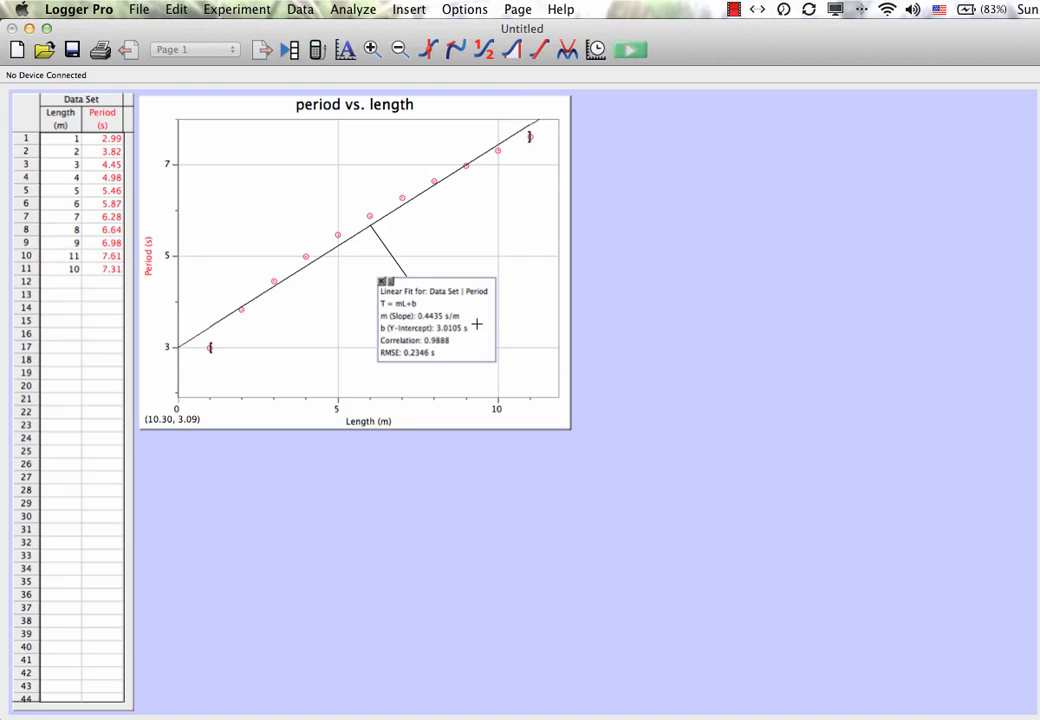
pyautogui.click(383, 284)
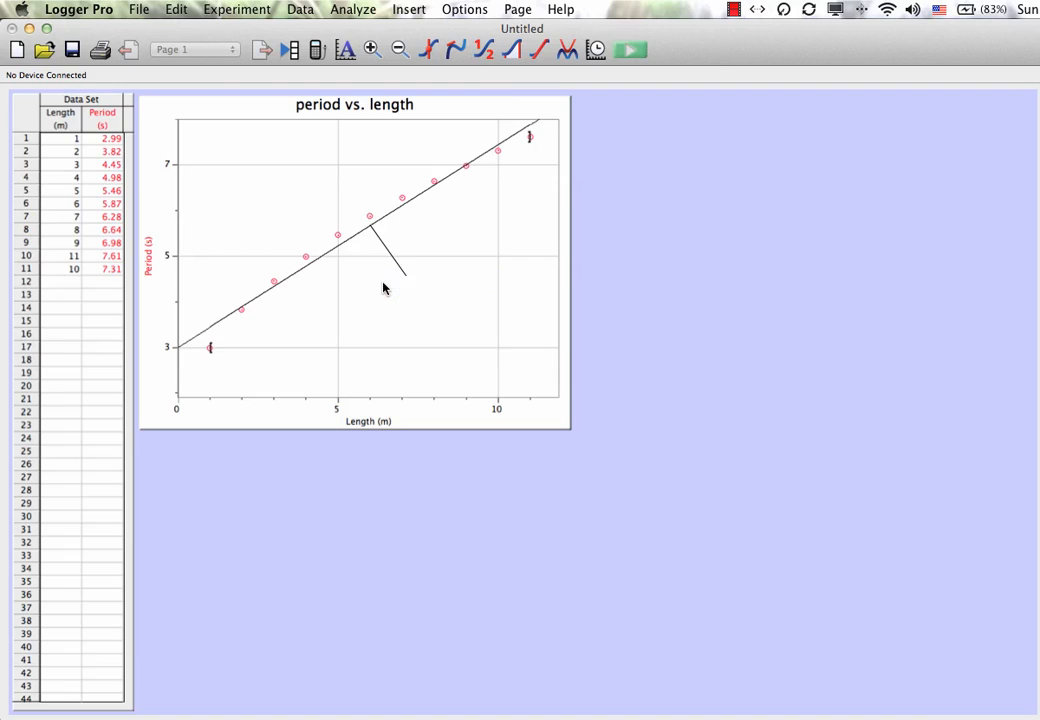